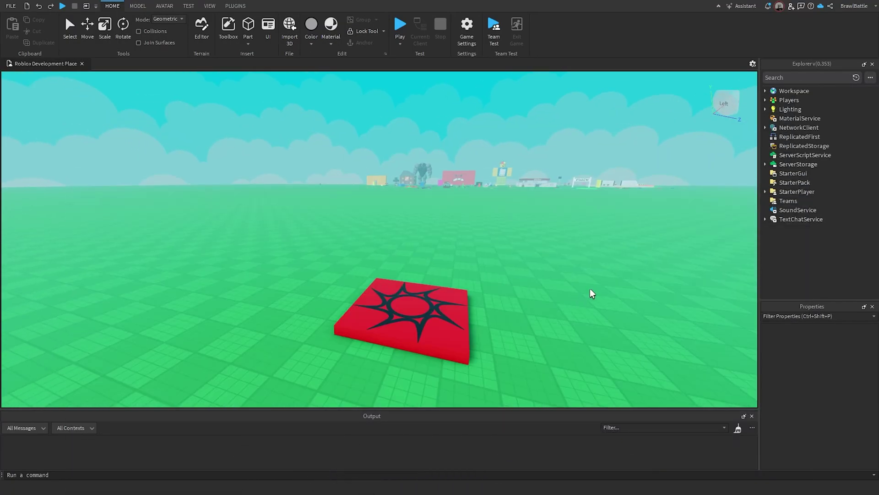
{"action": "key", "text": "w"}
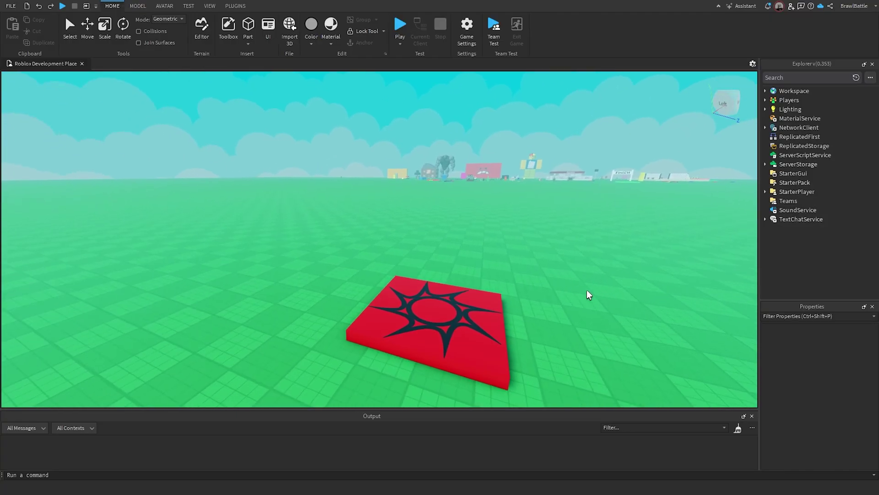
{"action": "key", "text": "s"}
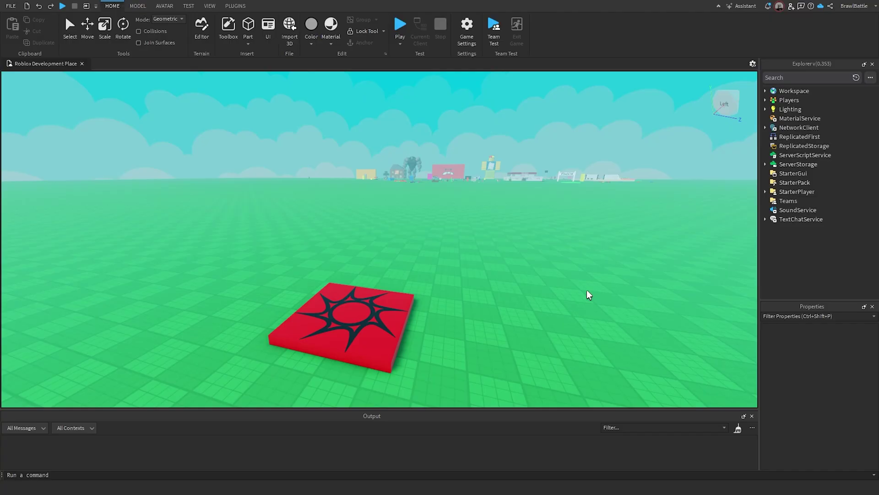
{"action": "right_click_drag", "start_coordinate": [561, 321], "coordinate": [562, 320]}
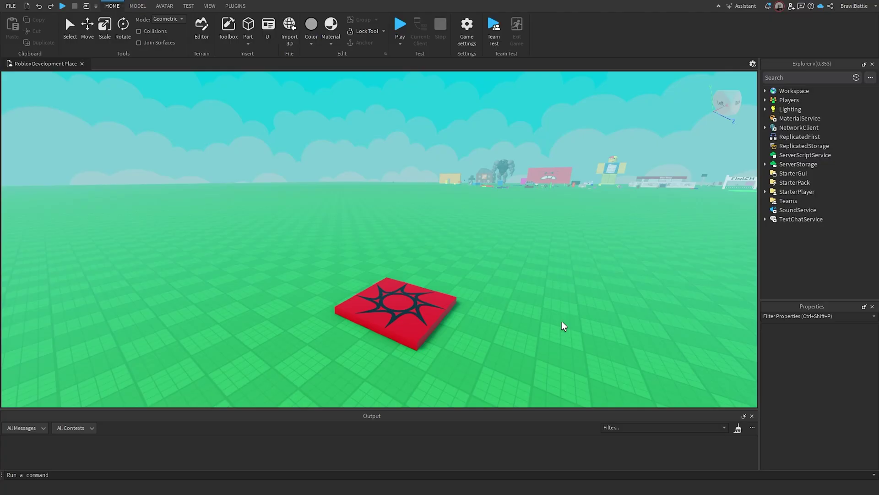
{"action": "key", "text": "a"}
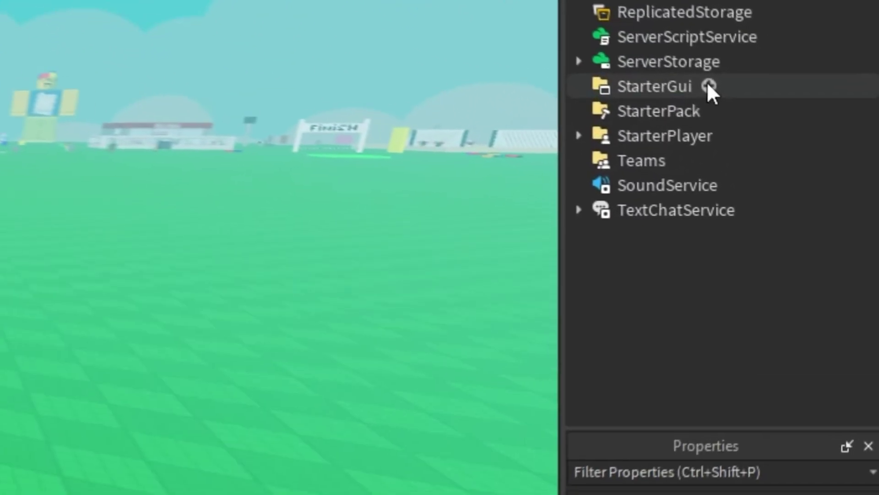
Step: Add a ScreenGui object under StarterGui
{"action": "left_click", "coordinate": [813, 173]}
{"action": "left_click", "coordinate": [534, 177]}
{"action": "right_click_drag", "start_coordinate": [175, 280], "coordinate": [59, 314]}
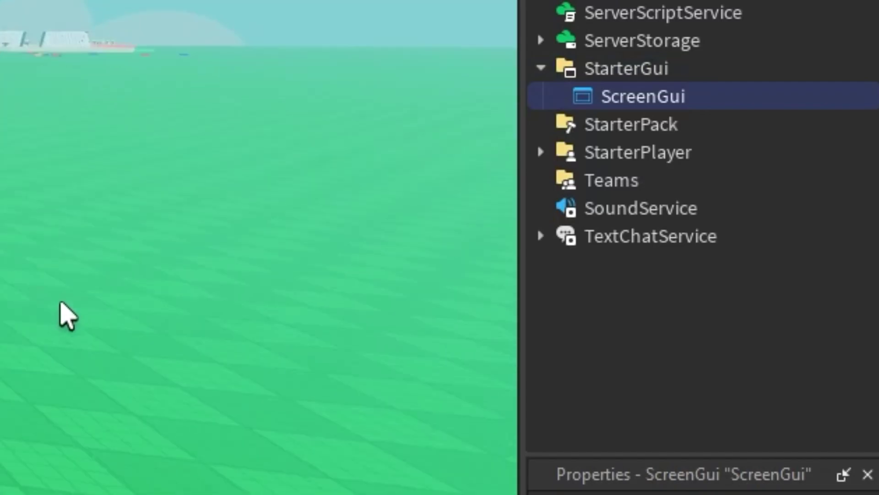
Step: Insert a Frame into the ScreenGui and place it at the middle of the viewport
{"action": "left_click", "coordinate": [703, 96]}
{"action": "type", "text": "fra"}
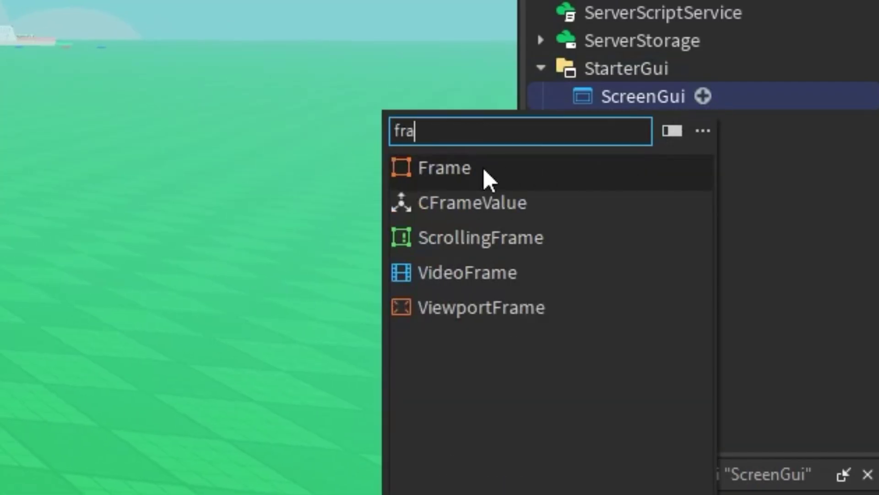
{"action": "left_click", "coordinate": [484, 168]}
{"action": "left_click_drag", "start_coordinate": [27, 97], "coordinate": [386, 242]}
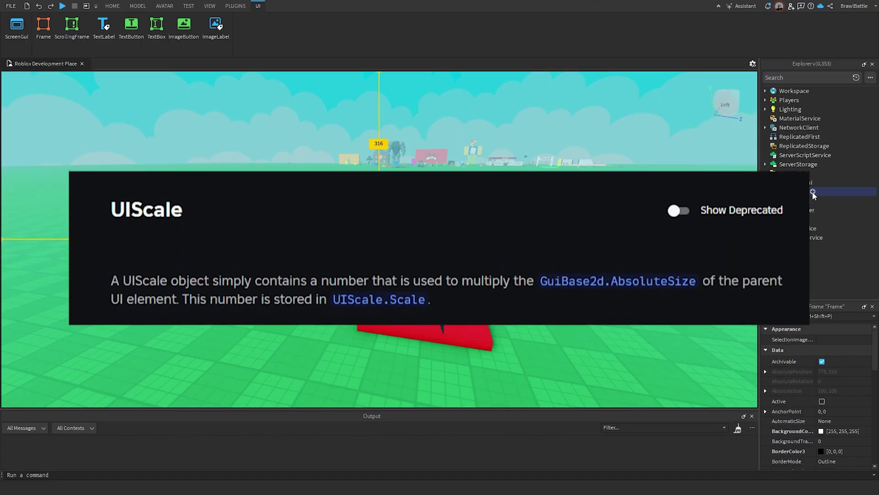
Step: Add a UIScale object inside the Frame
{"action": "left_click", "coordinate": [813, 192]}
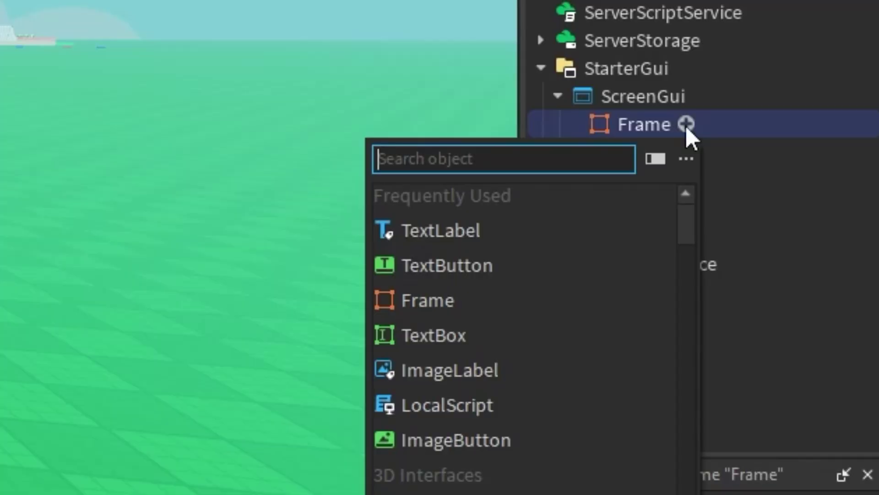
{"action": "type", "text": "uisca"}
{"action": "left_click", "coordinate": [534, 202]}
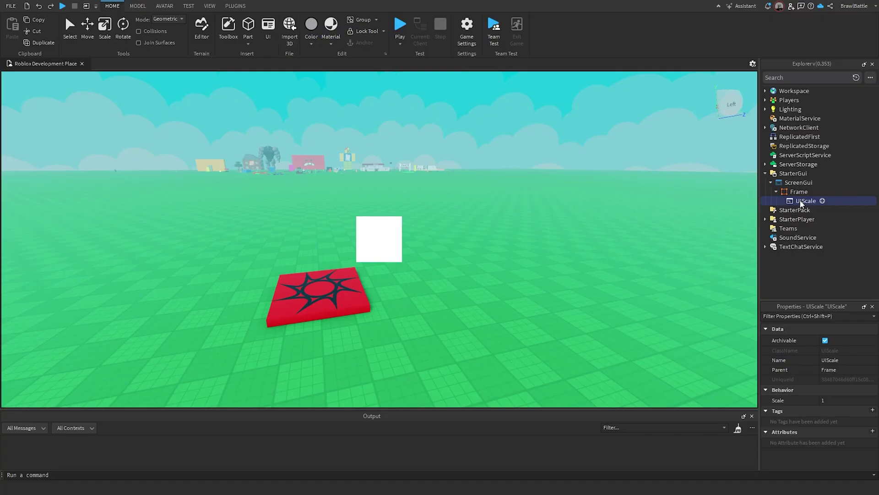
Step: Set the Scale property of the Frame's UIScale to 2
{"action": "left_click", "coordinate": [842, 400]}
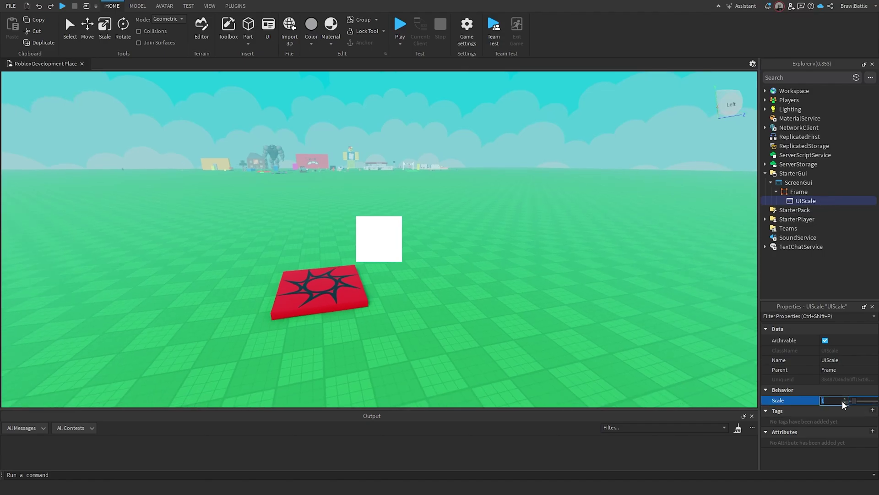
{"action": "type", "text": "2"}
{"action": "key", "text": "Return"}
{"action": "scroll", "coordinate": [505, 288], "scroll_direction": "up", "scroll_amount": 3}
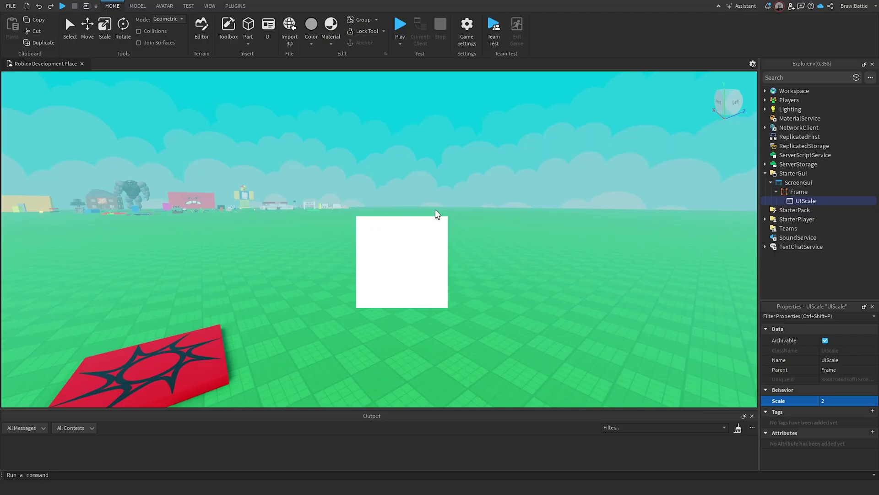
{"action": "right_click_drag", "start_coordinate": [498, 281], "coordinate": [527, 284]}
Step: Try Scale values of 3 and 0.5 on the UIScale, and undo both changes
{"action": "left_click", "coordinate": [840, 401]}
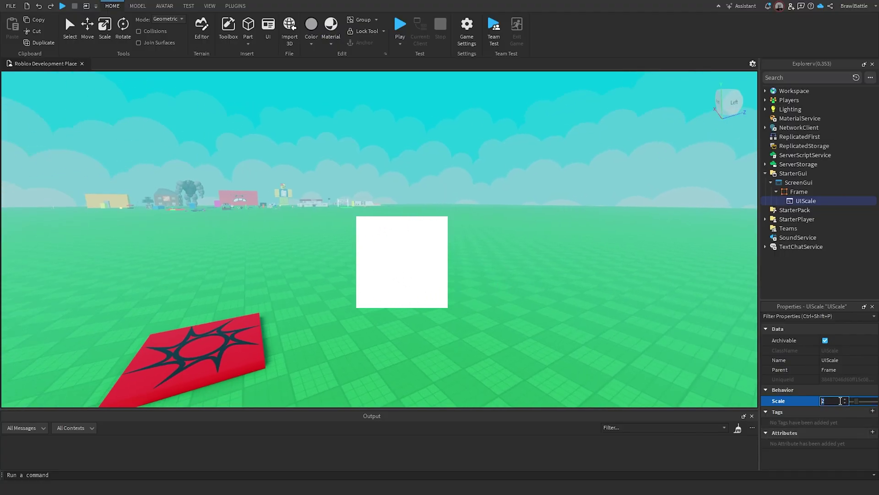
{"action": "type", "text": "3"}
{"action": "double_click", "coordinate": [842, 401]}
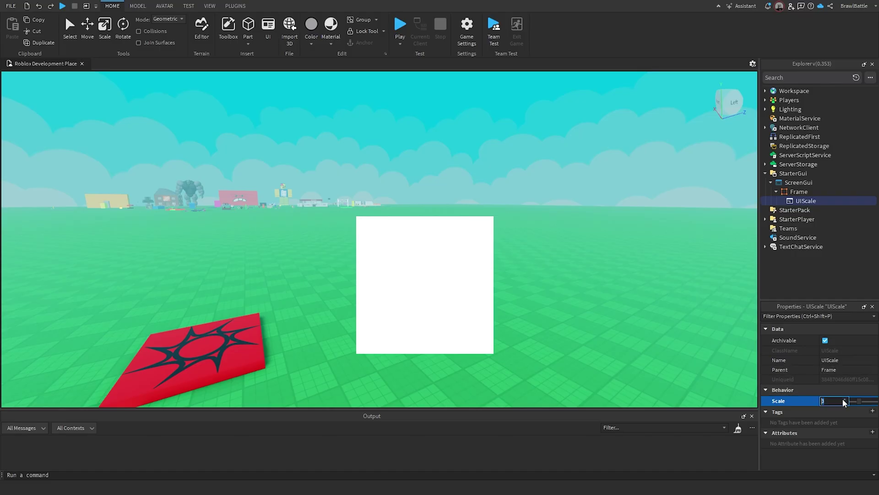
{"action": "type", "text": "0.5"}
{"action": "key", "text": "Return"}
{"action": "scroll", "coordinate": [493, 269], "scroll_direction": "down", "scroll_amount": 3}
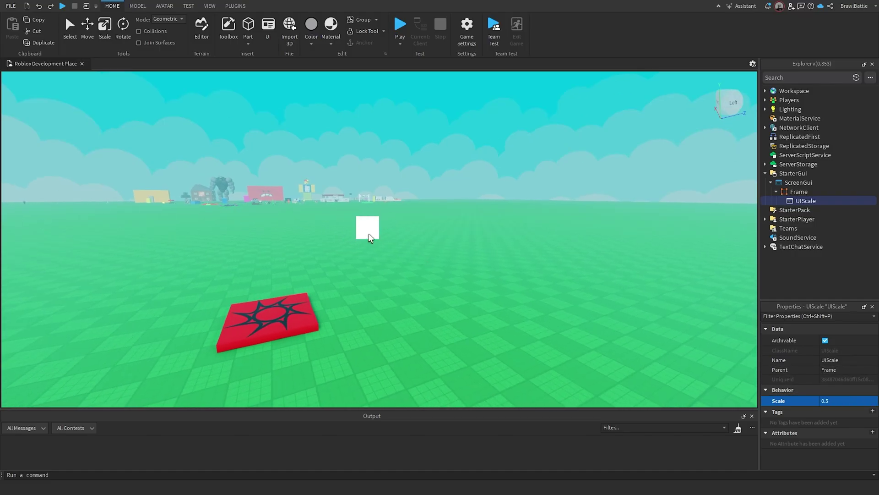
{"action": "key", "text": "ctrl+z"}
{"action": "key", "text": "ctrl+z"}
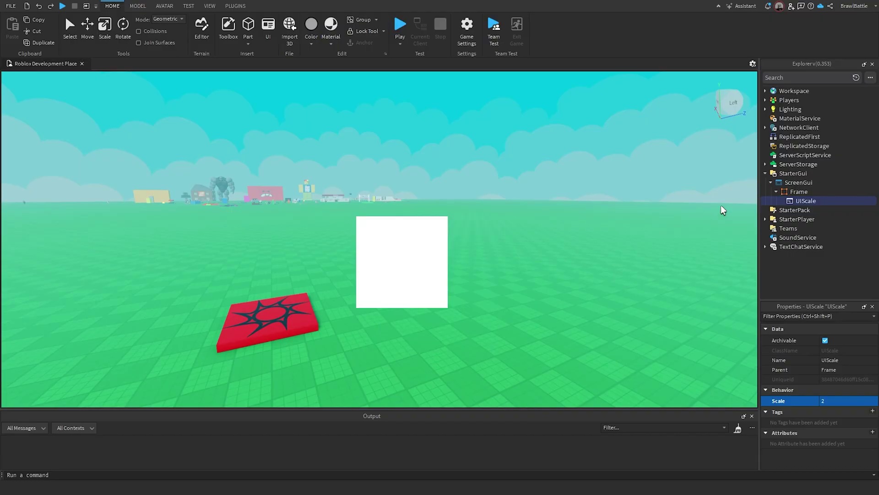
Step: Set the Frame's AnchorPoint to 0.5, 0.5 and move the Frame back to the centre of the viewport
{"action": "left_click", "coordinate": [799, 192]}
{"action": "scroll", "coordinate": [829, 374], "scroll_direction": "up", "scroll_amount": 4}
{"action": "left_click", "coordinate": [833, 375]}
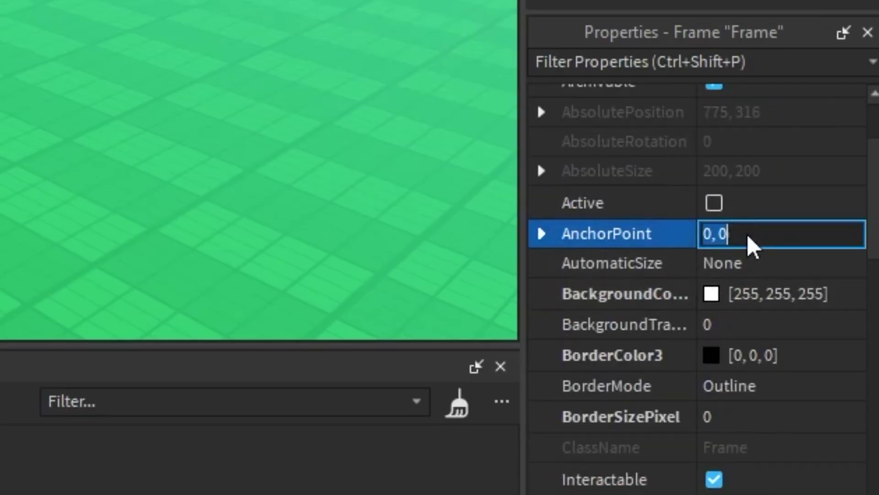
{"action": "type", "text": ".5,.5"}
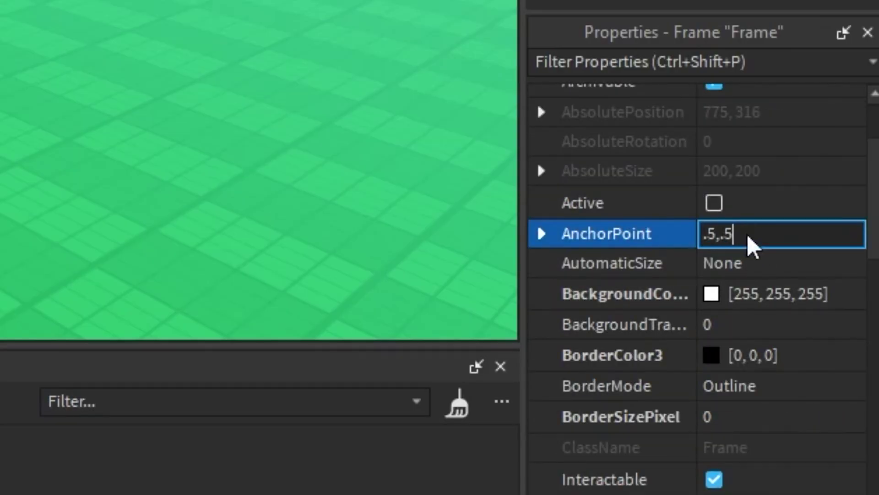
{"action": "key", "text": "Return"}
{"action": "left_click_drag", "start_coordinate": [380, 212], "coordinate": [399, 231]}
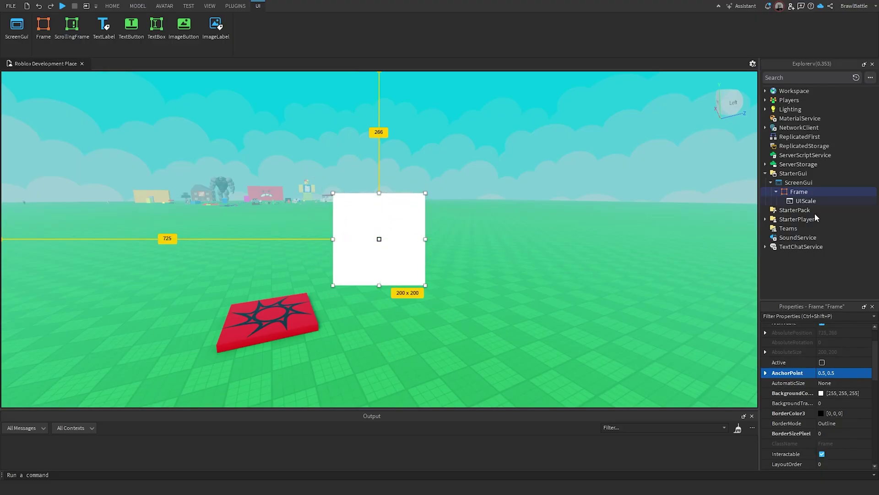
Step: Compare how the centred Frame scales by setting the UIScale's Scale to 1, 2 and back to 1
{"action": "left_click", "coordinate": [806, 201]}
{"action": "left_click", "coordinate": [837, 400]}
{"action": "type", "text": "1"}
{"action": "key", "text": "Return"}
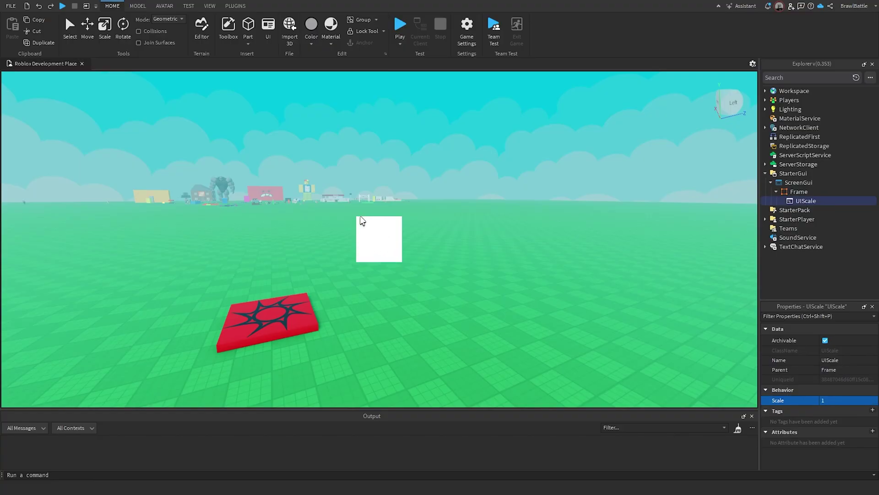
{"action": "left_click", "coordinate": [839, 400]}
{"action": "type", "text": "2"}
{"action": "key", "text": "Return"}
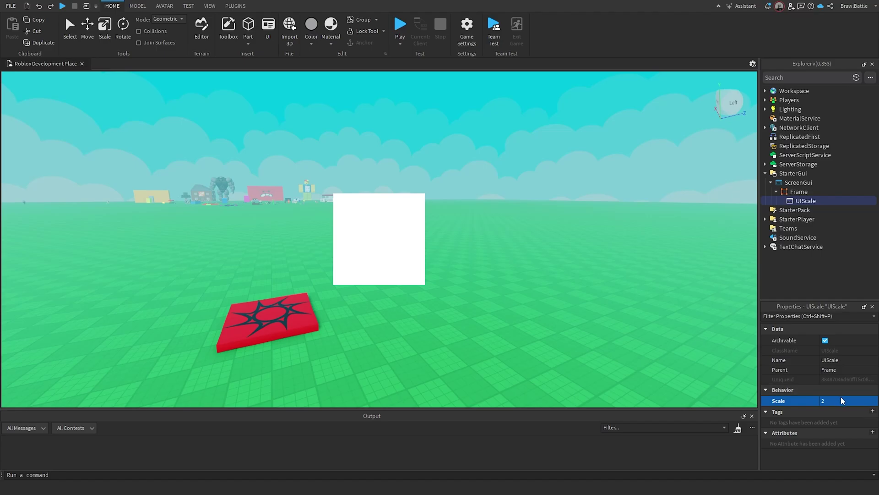
{"action": "left_click", "coordinate": [841, 400]}
{"action": "type", "text": "1"}
{"action": "key", "text": "Return"}
{"action": "right_click_drag", "start_coordinate": [801, 386], "coordinate": [658, 319]}
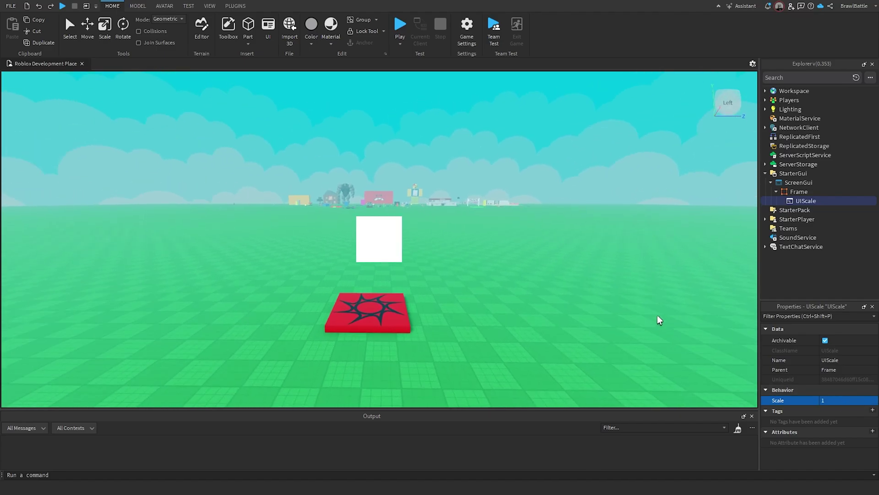
{"action": "key", "text": "w"}
{"action": "key", "text": "s"}
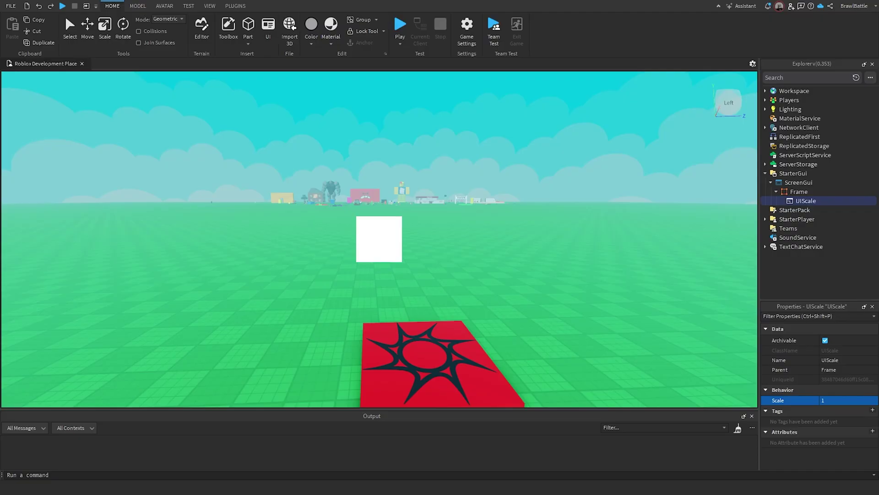
{"action": "key", "text": "s"}
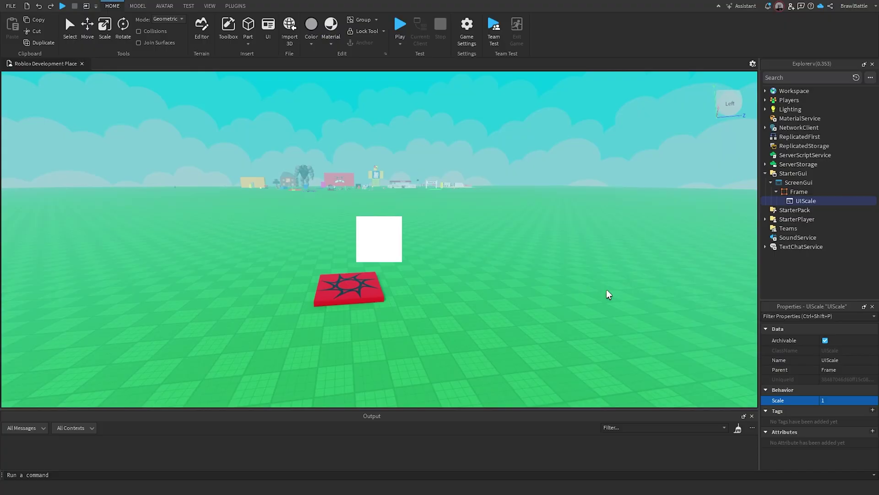
{"action": "key", "text": "w"}
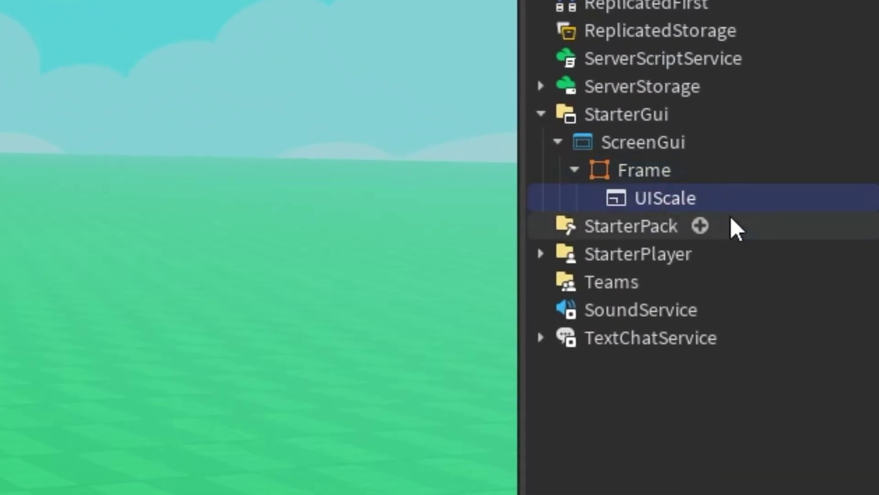
Step: Delete the UIScale from the Frame and add a TextLabel in its place
{"action": "key", "text": "Delete"}
{"action": "left_click", "coordinate": [684, 177]}
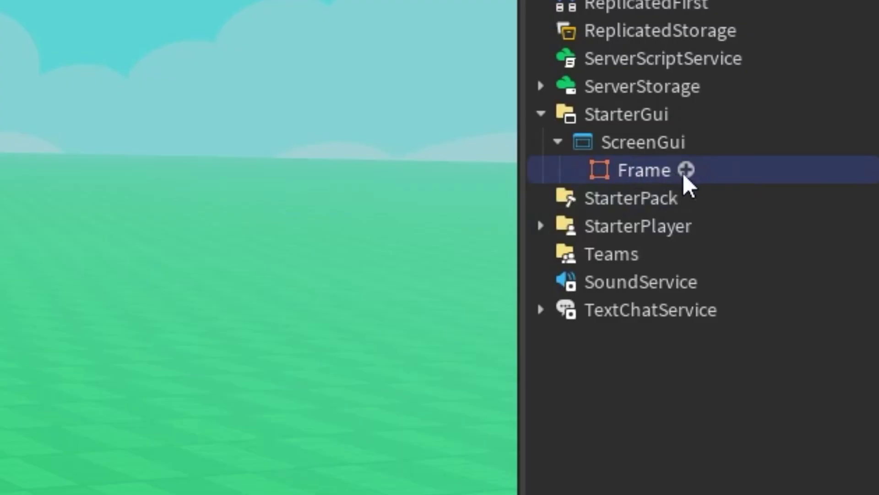
{"action": "left_click", "coordinate": [685, 170]}
{"action": "left_click", "coordinate": [522, 275]}
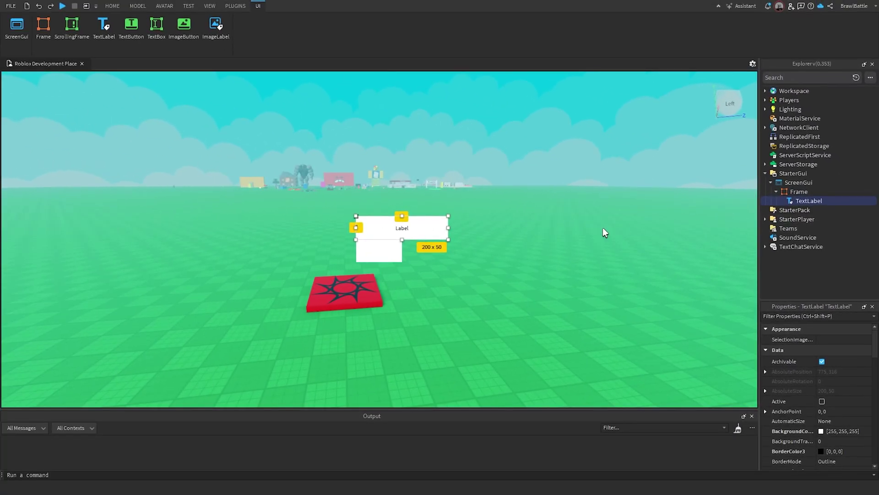
Step: Set the Frame's AutomaticSize property to X
{"action": "scroll", "coordinate": [479, 260], "scroll_direction": "down", "scroll_amount": 2}
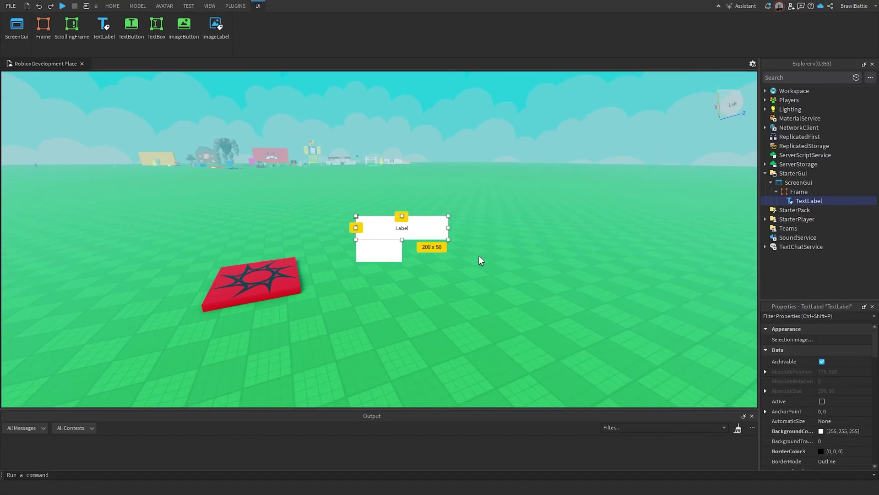
{"action": "scroll", "coordinate": [479, 261], "scroll_direction": "up", "scroll_amount": 1}
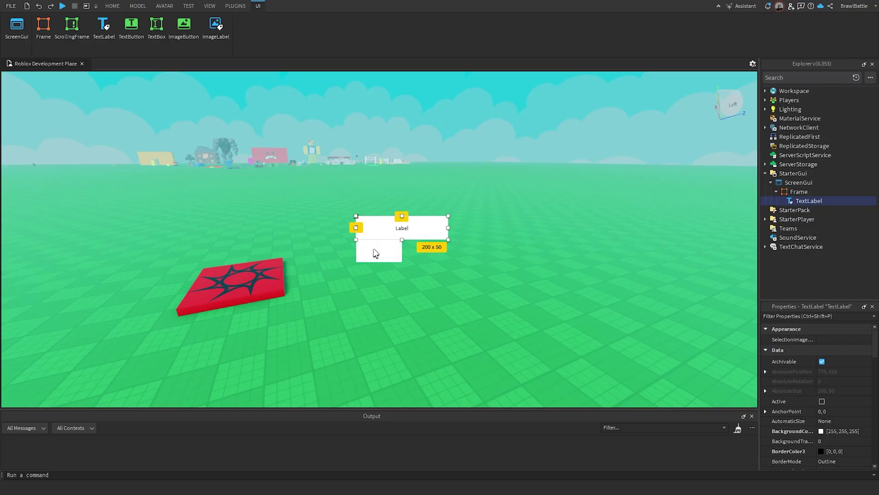
{"action": "left_click", "coordinate": [802, 193]}
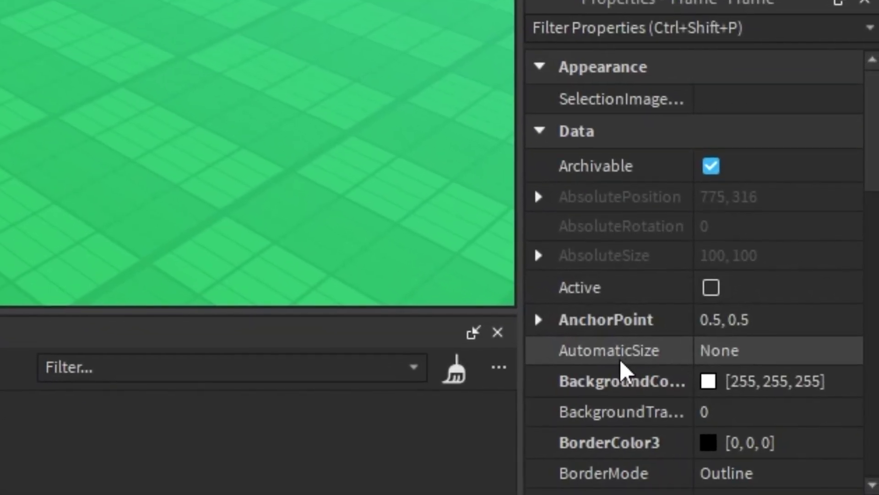
{"action": "left_click", "coordinate": [740, 360]}
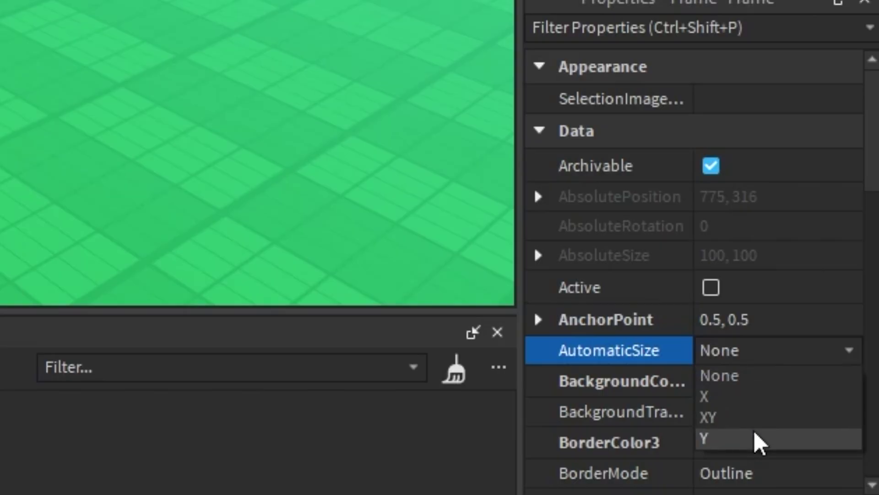
{"action": "left_click", "coordinate": [740, 393]}
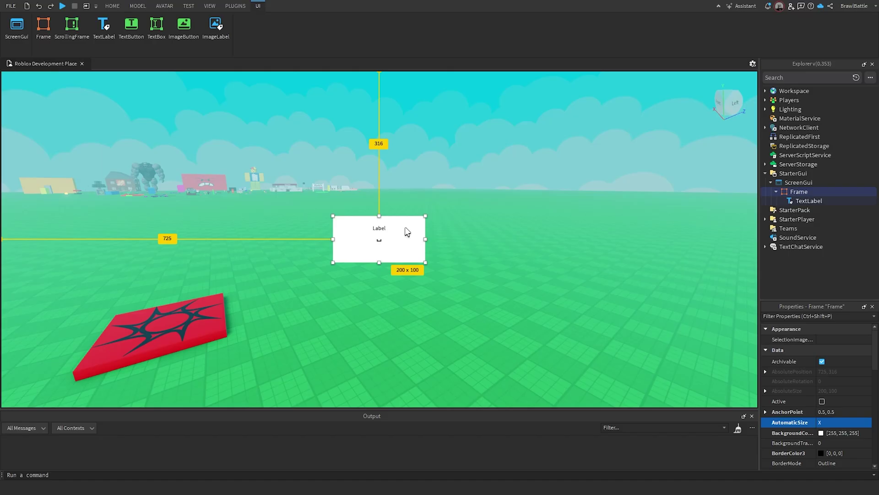
Step: Add a UIGridLayout object inside the Frame
{"action": "left_click", "coordinate": [813, 192]}
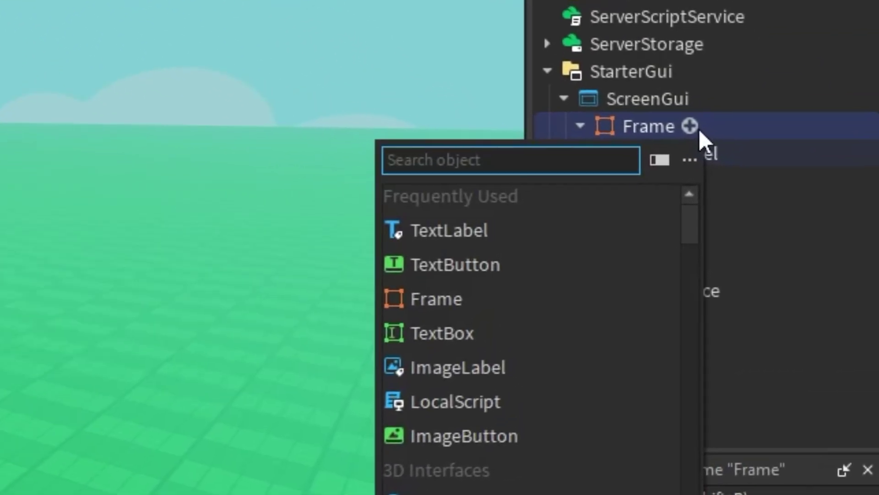
{"action": "type", "text": "grid"}
{"action": "key", "text": "Return"}
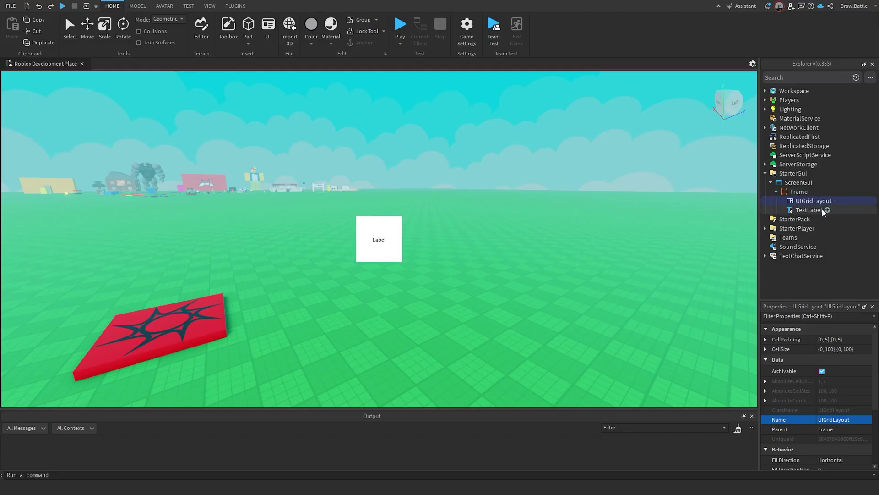
Step: Set the TextLabel's background colour to dark red (170, 0, 0)
{"action": "left_click", "coordinate": [821, 209]}
{"action": "left_click", "coordinate": [821, 431]}
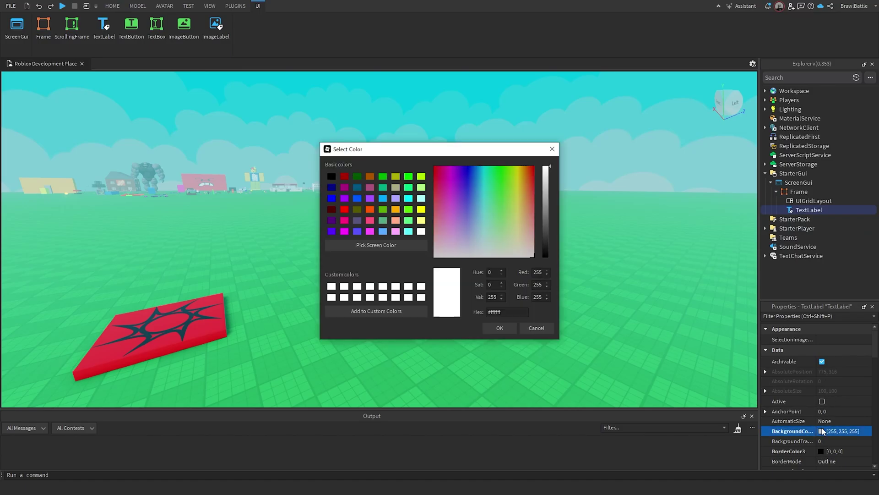
{"action": "left_click", "coordinate": [344, 176]}
Step: Duplicate the dark red TextLabel inside the Frame until 14 labels fill two rows of the grid
{"action": "key", "text": "ctrl+d"}
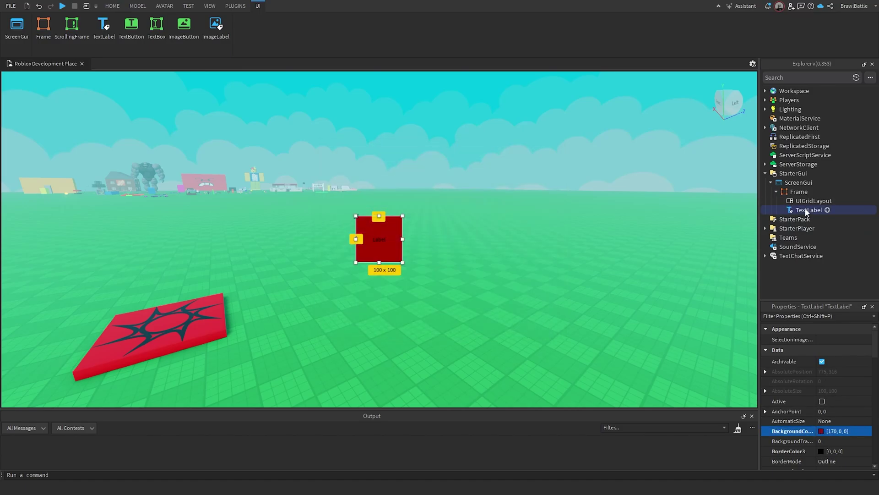
{"action": "key", "text": "ctrl+d"}
{"action": "key", "text": "ctrl+d"}
{"action": "key", "text": "ctrl+d"}
{"action": "key", "text": "ctrl+d"}
{"action": "key", "text": "ctrl+d"}
{"action": "key", "text": "ctrl+d"}
{"action": "key", "text": "ctrl+d"}
{"action": "key", "text": "ctrl+d"}
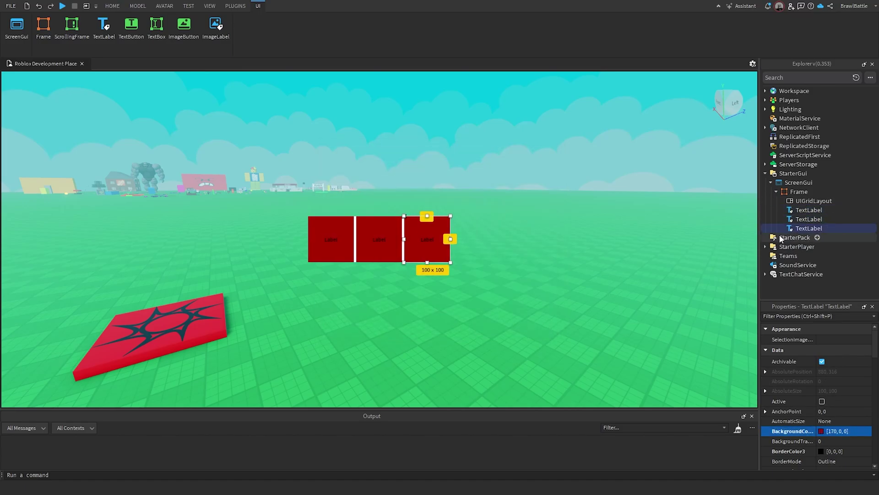
{"action": "key", "text": "ctrl+d"}
{"action": "key", "text": "ctrl+d"}
{"action": "key", "text": "ctrl+d"}
{"action": "key", "text": "ctrl+d"}
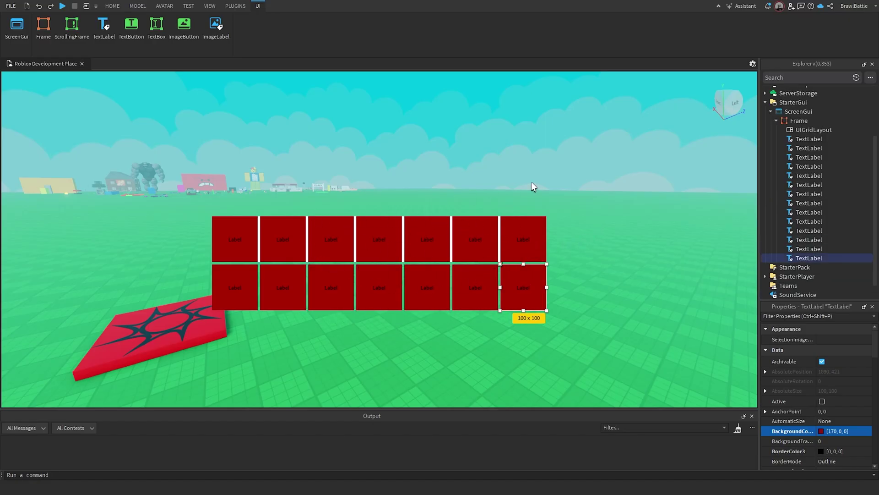
Step: Set the Frame's AutomaticSize property to XY so it fits both rows of labels
{"action": "left_click", "coordinate": [799, 120]}
{"action": "left_click", "coordinate": [837, 421]}
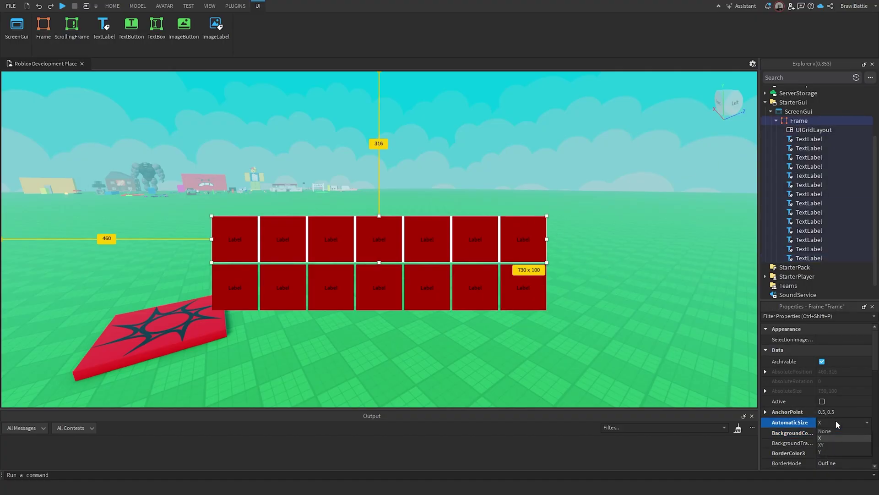
{"action": "left_click", "coordinate": [833, 444]}
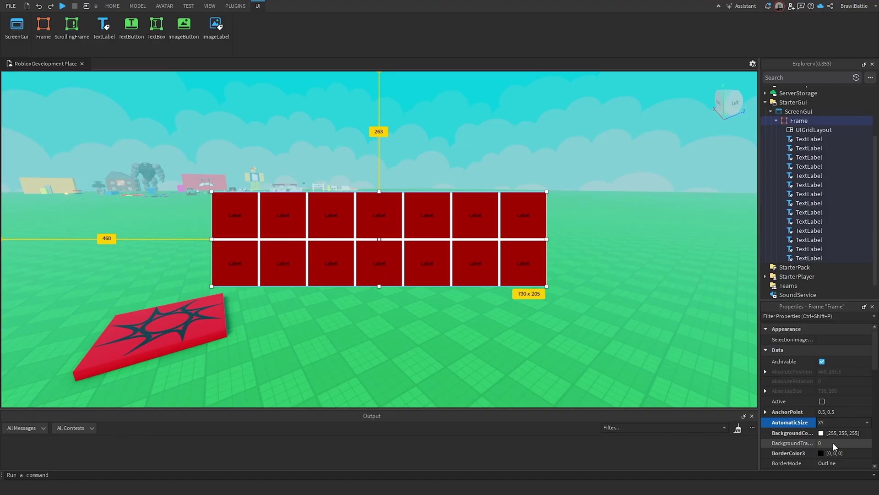
{"action": "right_click_drag", "start_coordinate": [512, 317], "coordinate": [492, 314]}
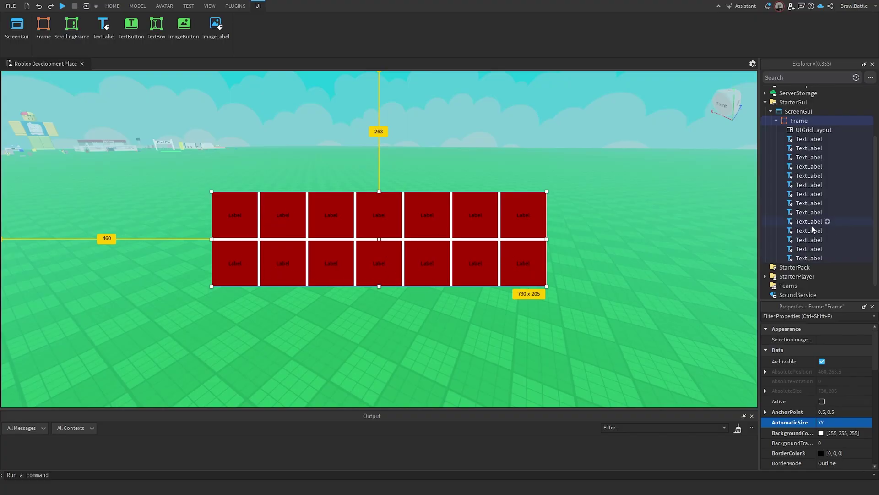
Step: Collapse the Frame's children in the hierarchy and hide the Frame by turning off its Visible property
{"action": "left_click", "coordinate": [776, 121]}
{"action": "scroll", "coordinate": [764, 330], "scroll_direction": "down", "scroll_amount": 2}
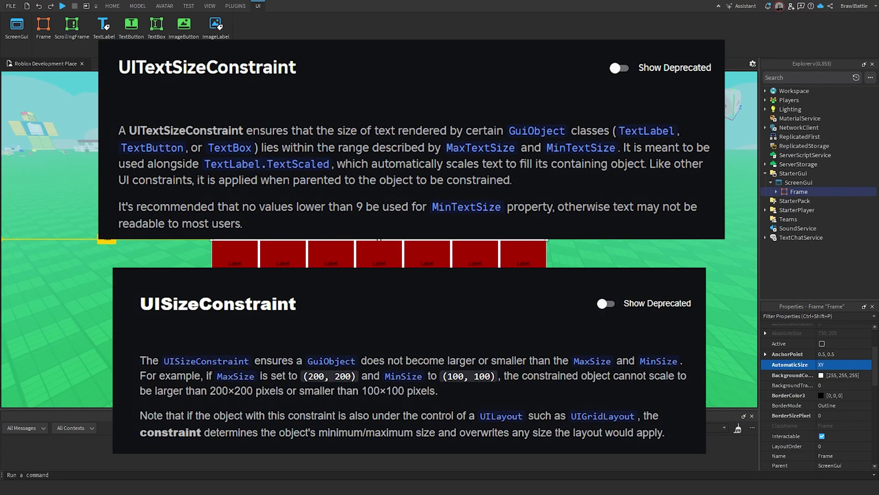
{"action": "scroll", "coordinate": [825, 384], "scroll_direction": "down", "scroll_amount": 6}
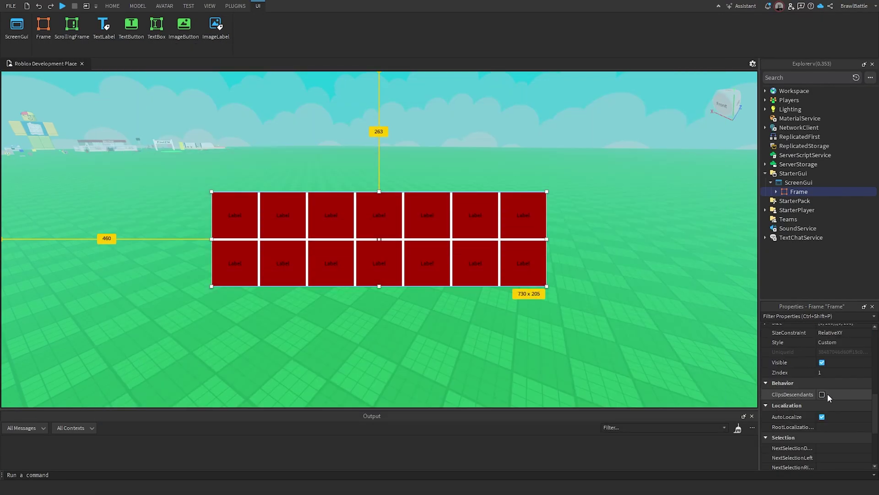
{"action": "left_click", "coordinate": [822, 363]}
Step: Add a TextLabel directly under the ScreenGui and place it near the viewport centre, at about {0.439, 0},{0.476, 0}
{"action": "left_click", "coordinate": [819, 182]}
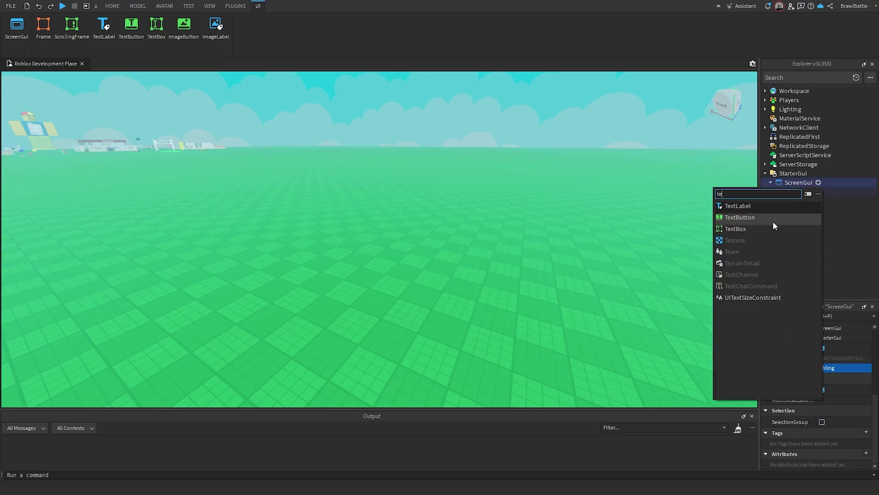
{"action": "left_click", "coordinate": [773, 221]}
{"action": "left_click_drag", "start_coordinate": [96, 94], "coordinate": [413, 247]}
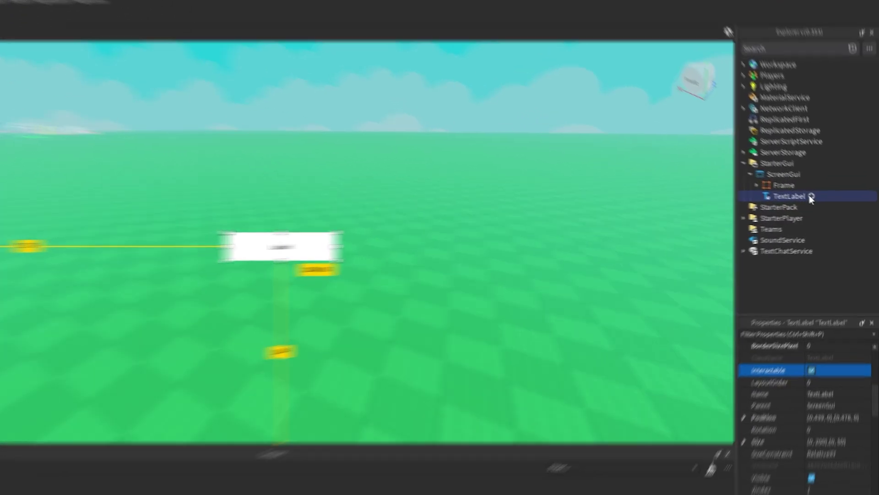
Step: Add a UISizeConstraint object inside the new TextLabel
{"action": "left_click", "coordinate": [822, 201]}
{"action": "type", "text": "uisi"}
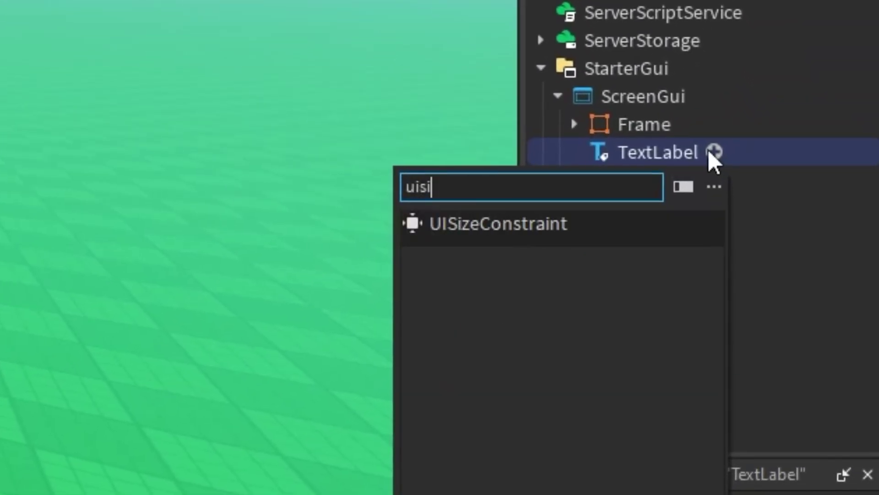
{"action": "key", "text": "Return"}
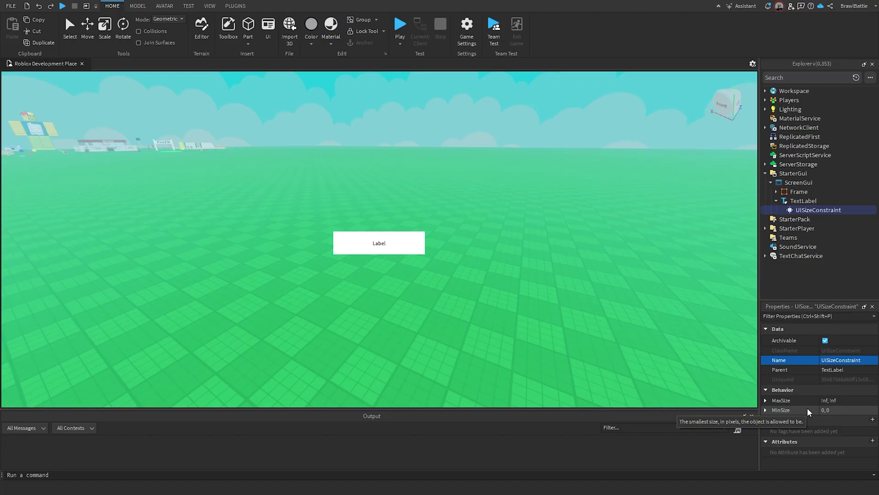
Step: Set the UISizeConstraint's MaxSize to 100 for both X and Y
{"action": "right_click_drag", "start_coordinate": [589, 366], "coordinate": [581, 365]}
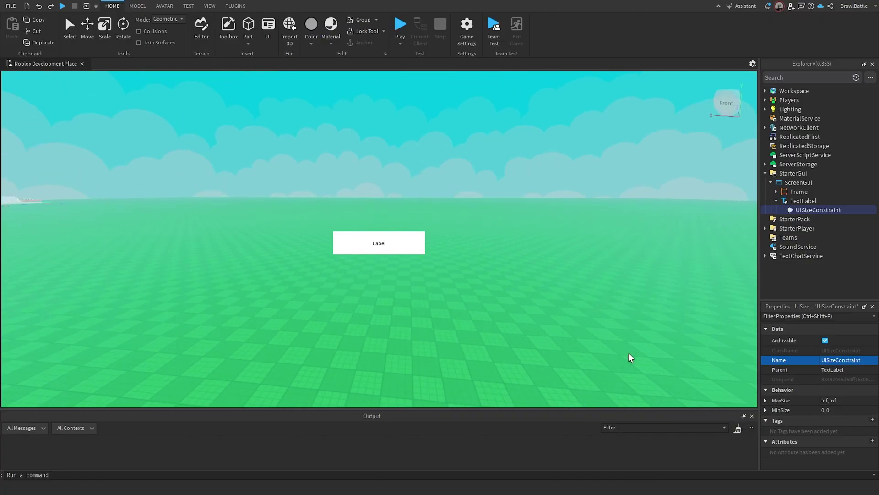
{"action": "left_click", "coordinate": [765, 400]}
{"action": "left_click", "coordinate": [836, 410]}
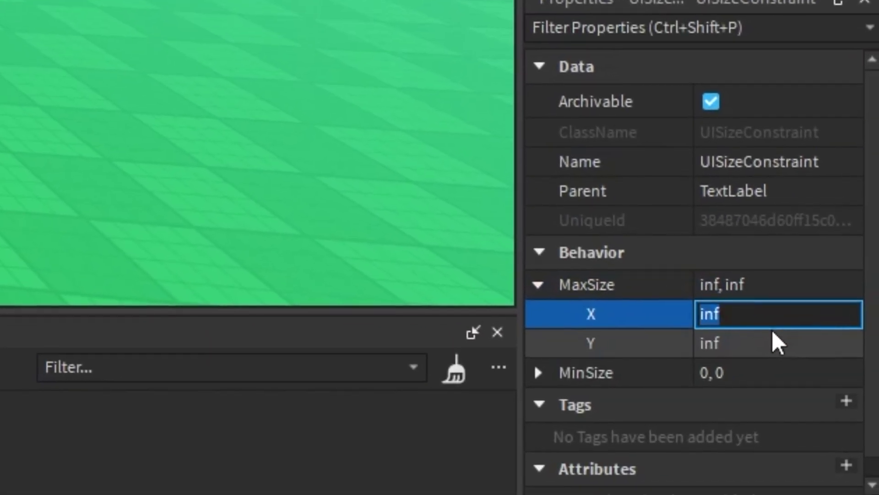
{"action": "type", "text": "100"}
{"action": "key", "text": "Return"}
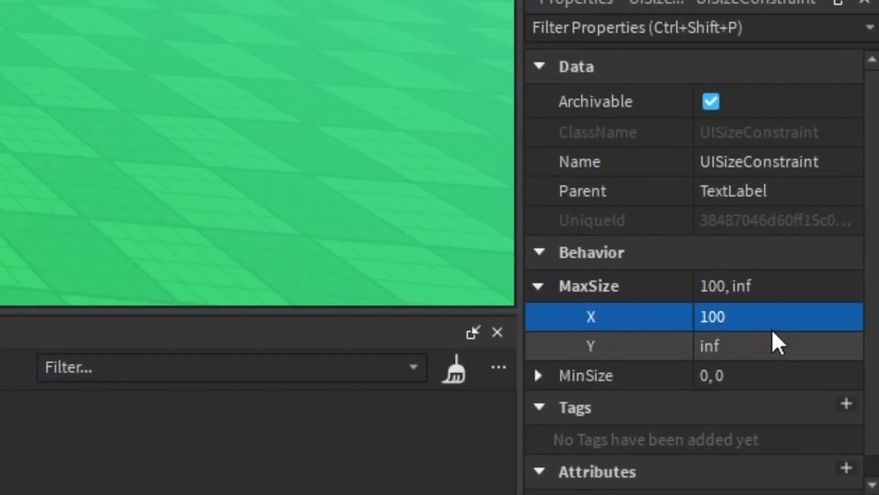
{"action": "left_click", "coordinate": [756, 345]}
{"action": "type", "text": "100"}
{"action": "key", "text": "Return"}
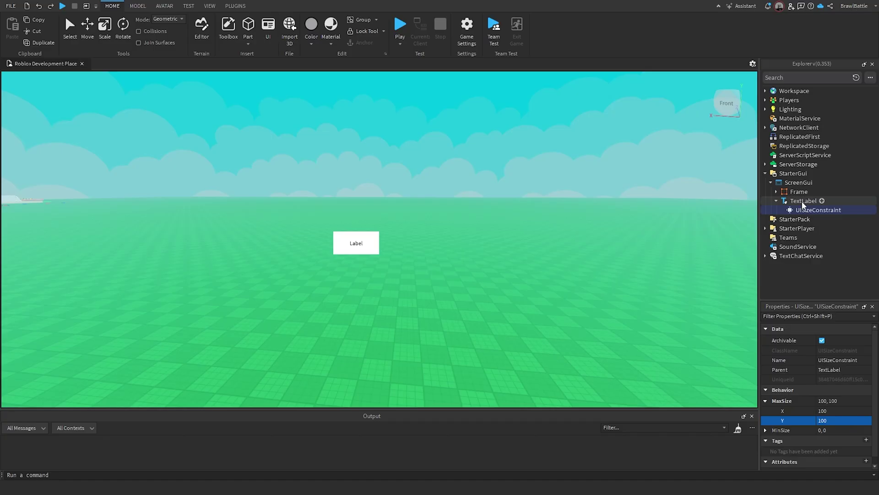
Step: Set the TextLabel's Size to {0, 500},{0, 500} to test the maximum size limit
{"action": "right_click_drag", "start_coordinate": [582, 359], "coordinate": [583, 300]}
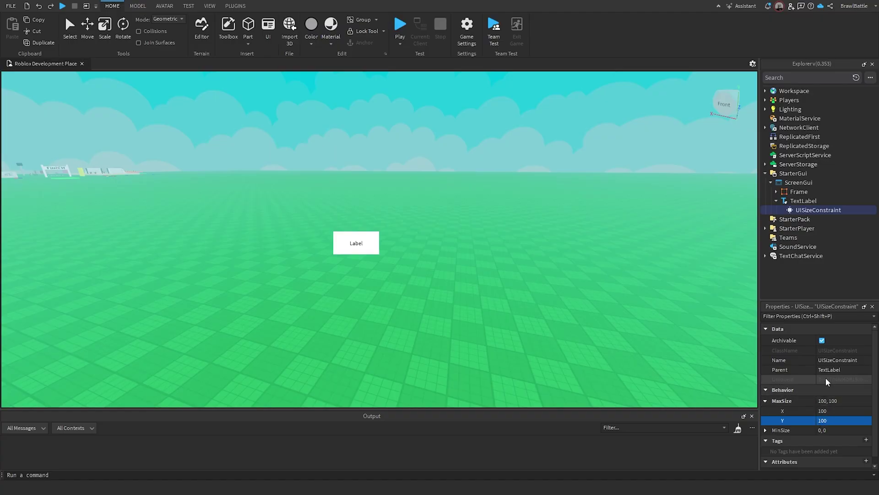
{"action": "left_click", "coordinate": [797, 202]}
{"action": "scroll", "coordinate": [807, 370], "scroll_direction": "down", "scroll_amount": 3}
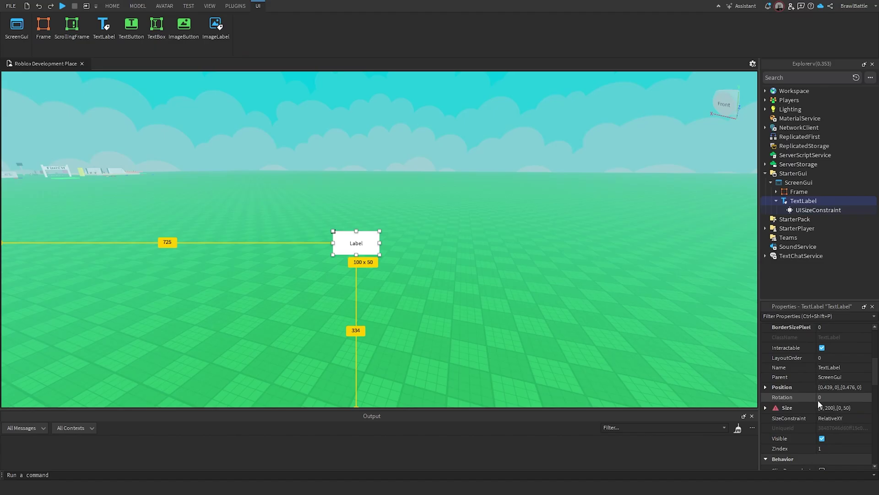
{"action": "left_click", "coordinate": [819, 407]}
{"action": "left_click", "coordinate": [831, 407]}
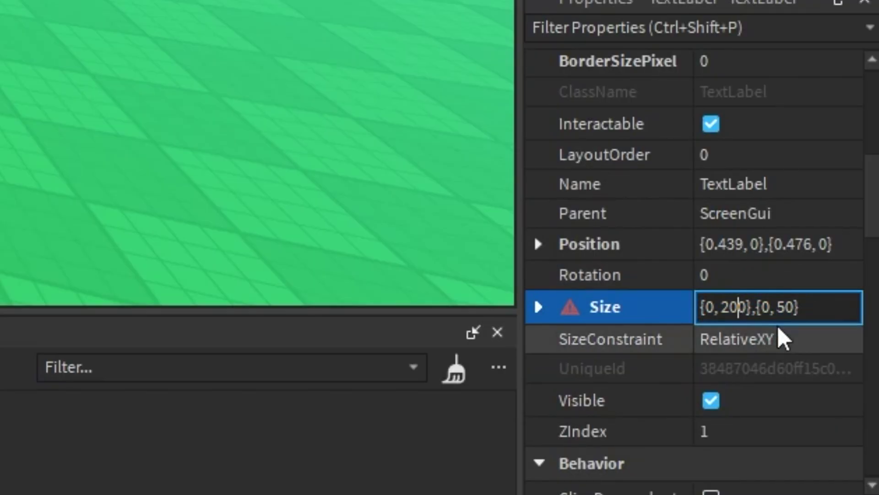
{"action": "key", "text": "BackSpace"}
{"action": "key", "text": "BackSpace"}
{"action": "type", "text": "50"}
{"action": "left_click", "coordinate": [787, 306]}
{"action": "type", "text": "0"}
{"action": "key", "text": "Return"}
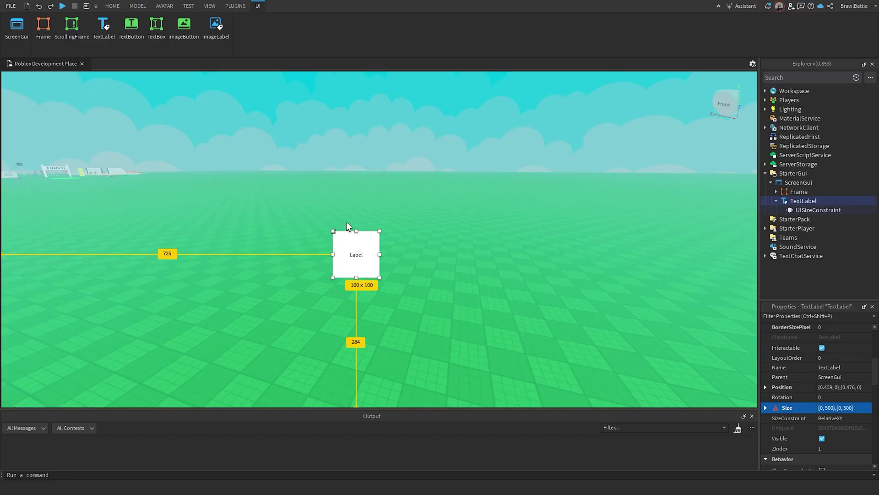
Step: Set the TextLabel's Size to {0, 50},{0, 50}, below the constraint's maximum
{"action": "left_click", "coordinate": [831, 412]}
{"action": "left_click", "coordinate": [836, 411]}
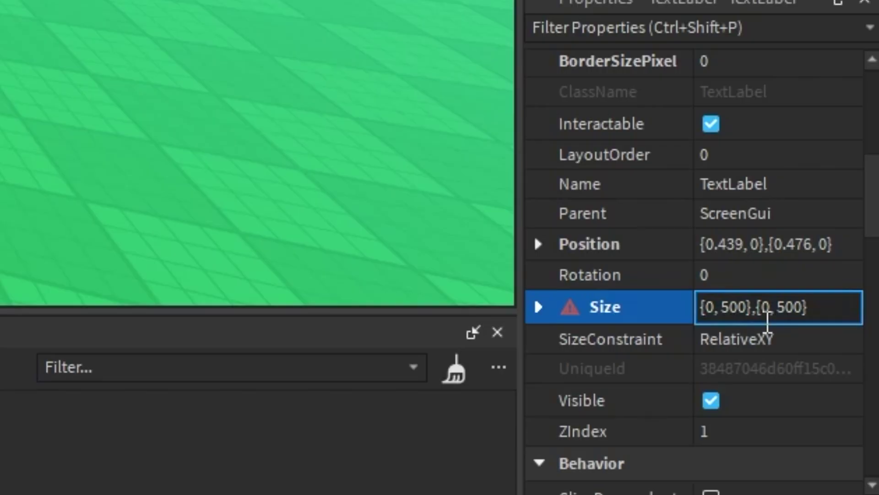
{"action": "key", "text": "Right"}
{"action": "key", "text": "Delete"}
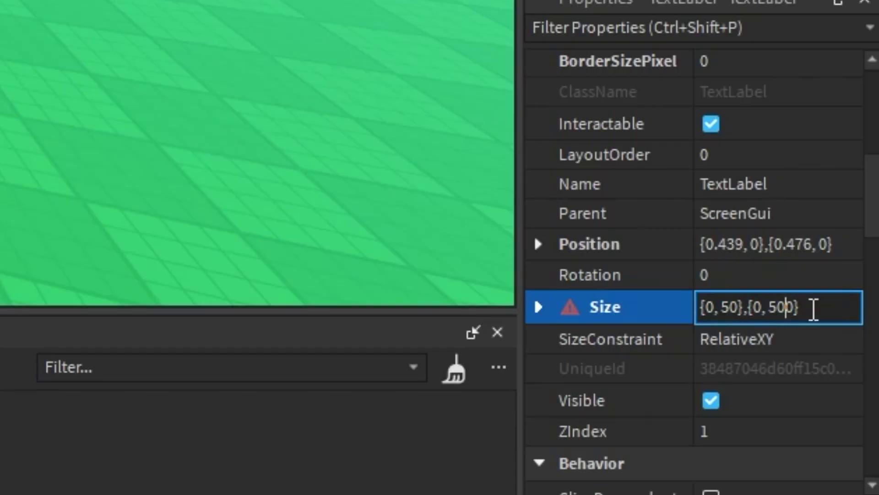
{"action": "key", "text": "Delete"}
{"action": "key", "text": "Return"}
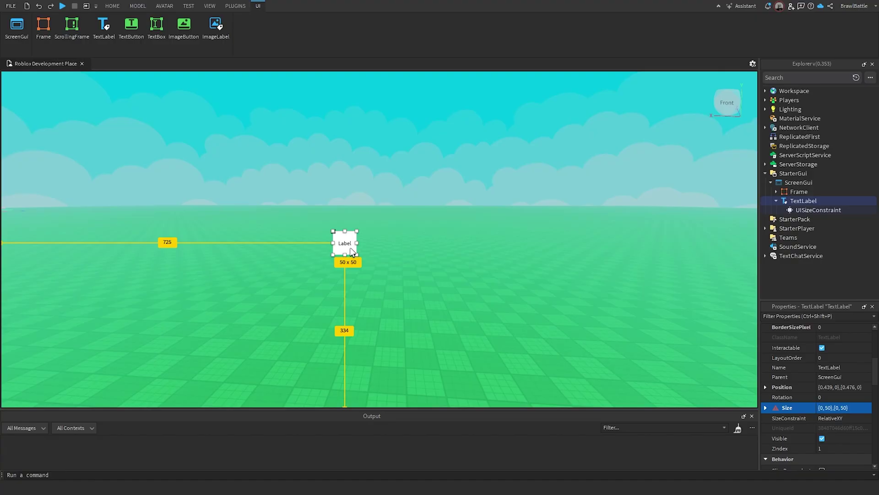
Step: Delete the UISizeConstraint from the TextLabel and add a UITextSizeConstraint in its place
{"action": "left_click", "coordinate": [818, 210]}
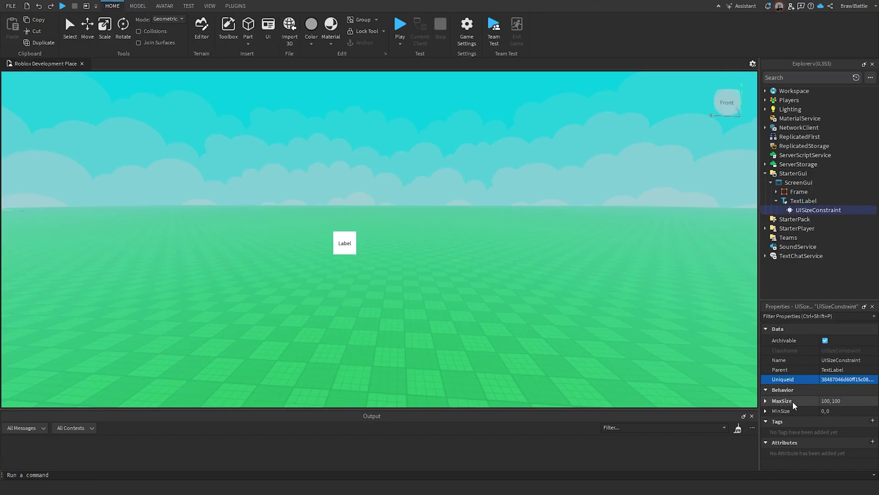
{"action": "right_click_drag", "start_coordinate": [647, 358], "coordinate": [646, 352]}
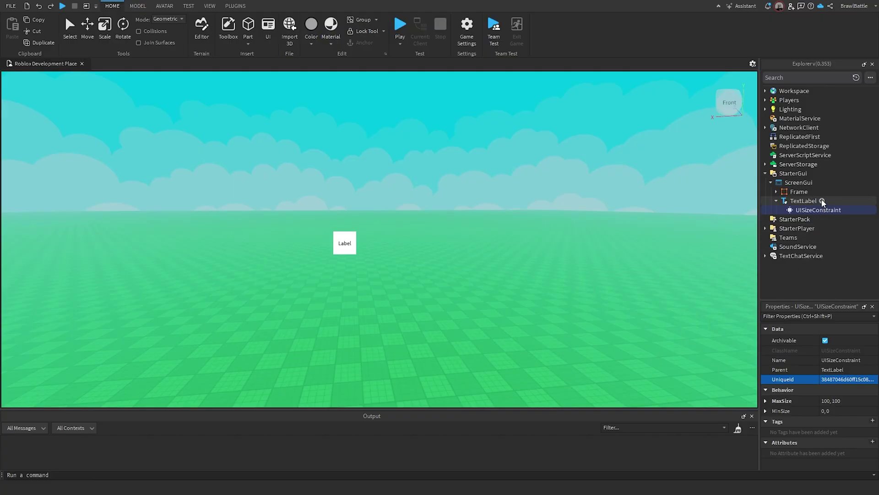
{"action": "key", "text": "Delete"}
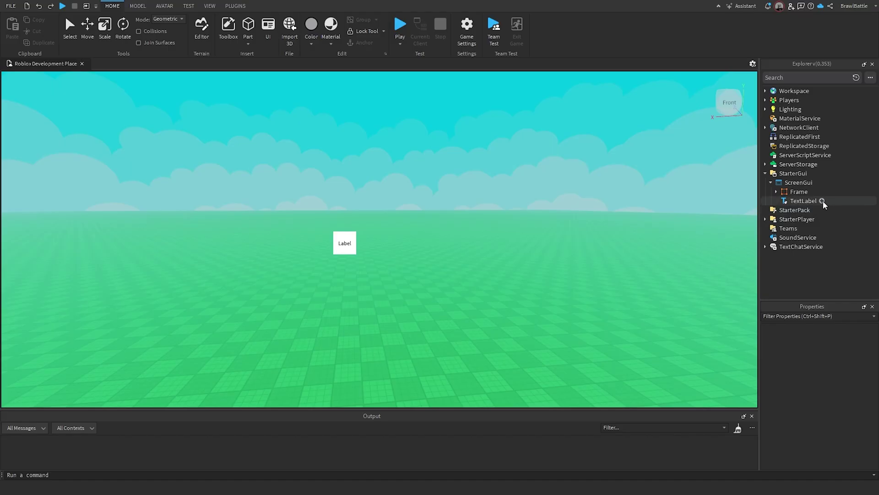
{"action": "left_click", "coordinate": [822, 200]}
{"action": "type", "text": "uite"}
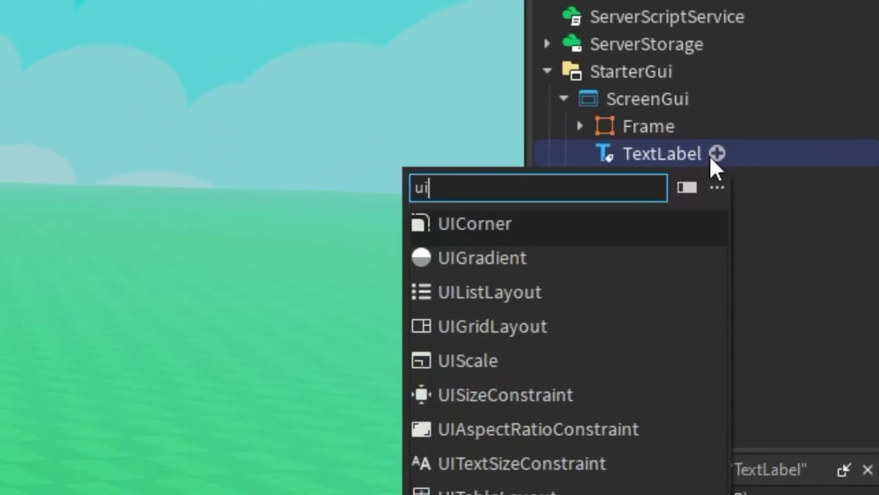
{"action": "type", "text": "x"}
{"action": "left_click", "coordinate": [581, 236]}
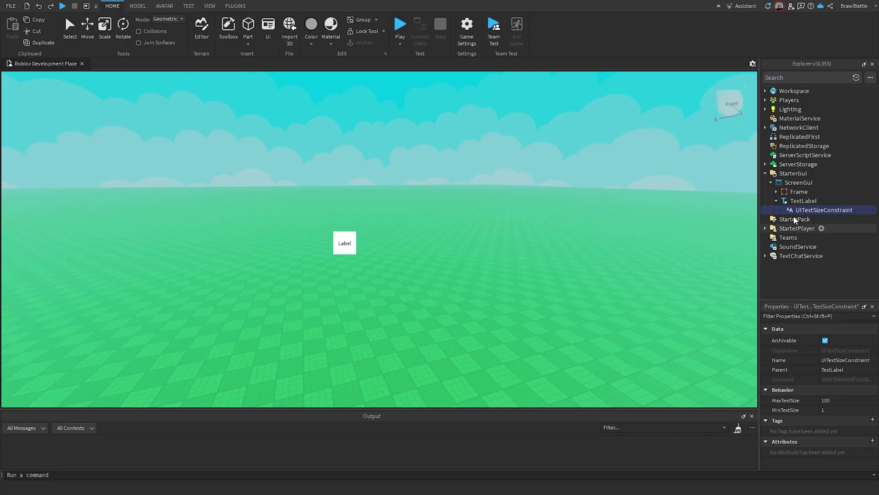
Step: Widen the TextLabel by setting its Size to {0, 200},{0, 50}
{"action": "left_click", "coordinate": [803, 201]}
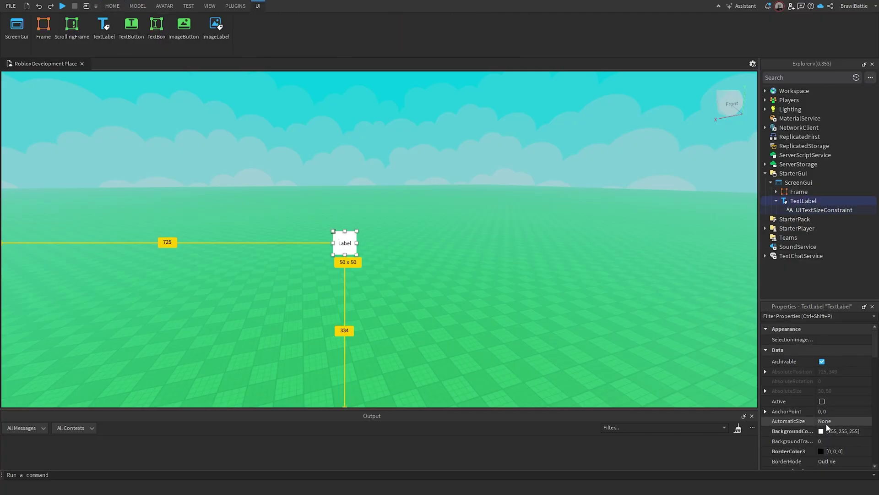
{"action": "scroll", "coordinate": [827, 427], "scroll_direction": "down", "scroll_amount": 5}
{"action": "left_click", "coordinate": [831, 407]}
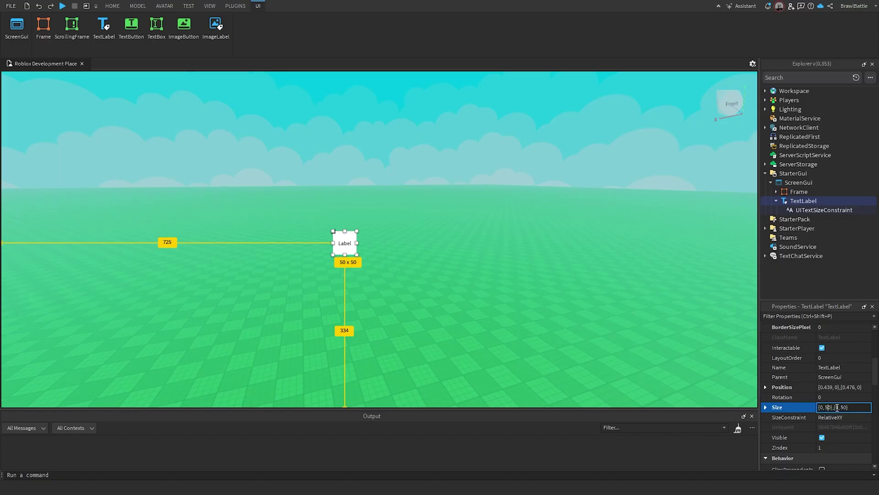
{"action": "key", "text": "BackSpace"}
{"action": "type", "text": "20"}
{"action": "key", "text": "Return"}
Step: Set the UITextSizeConstraint's MaxTextSize to 40 and its MinTextSize to 30
{"action": "left_click", "coordinate": [818, 210]}
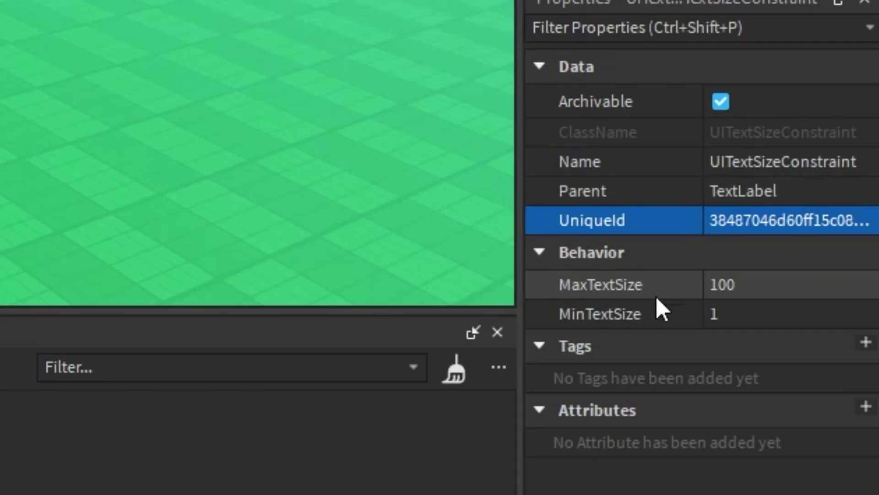
{"action": "left_click", "coordinate": [731, 287]}
{"action": "type", "text": "40"}
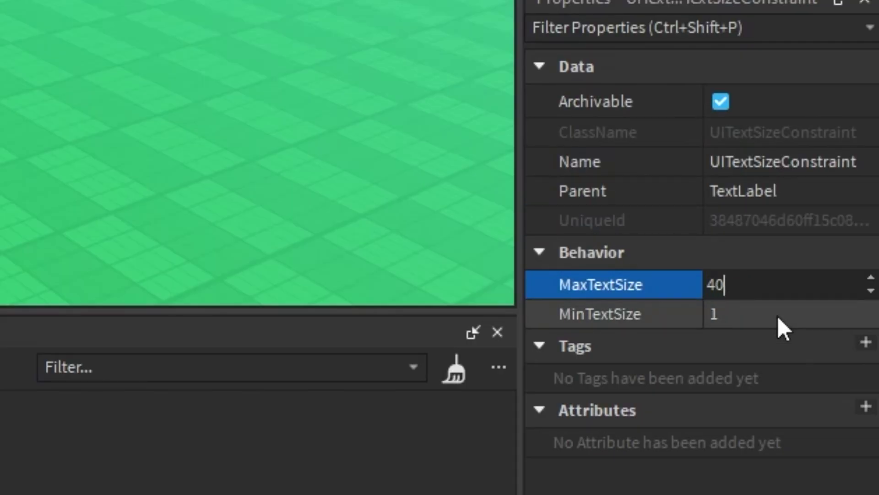
{"action": "key", "text": "Return"}
{"action": "left_click", "coordinate": [778, 316]}
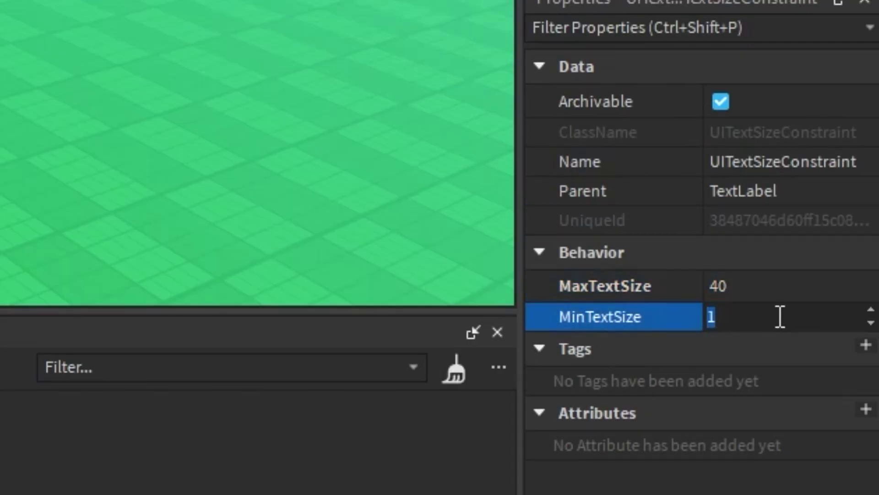
{"action": "type", "text": "30"}
{"action": "key", "text": "Return"}
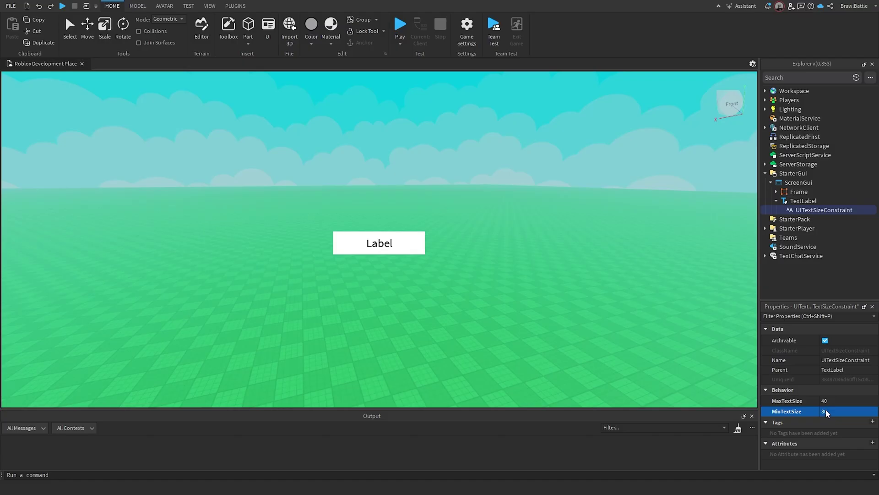
Step: Turn on TextScaled for the TextLabel that holds the UITextSizeConstraint
{"action": "left_click", "coordinate": [804, 201]}
{"action": "scroll", "coordinate": [813, 413], "scroll_direction": "down", "scroll_amount": 15}
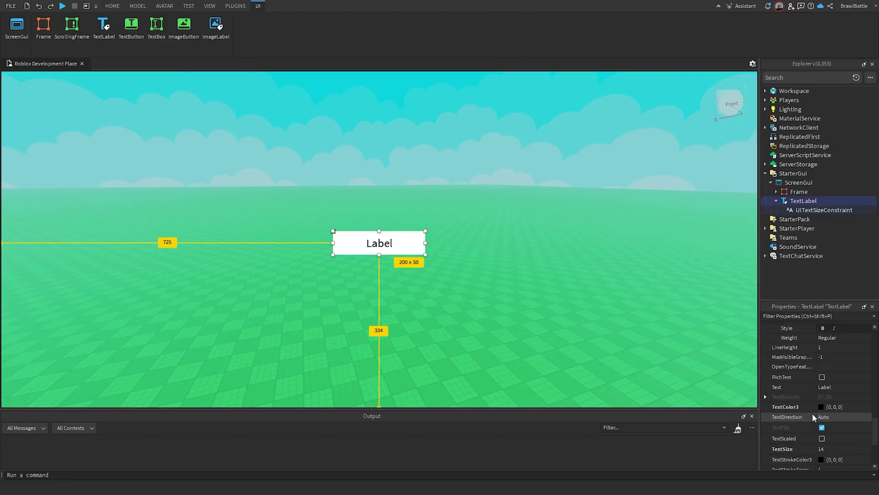
{"action": "scroll", "coordinate": [813, 413], "scroll_direction": "up", "scroll_amount": 3}
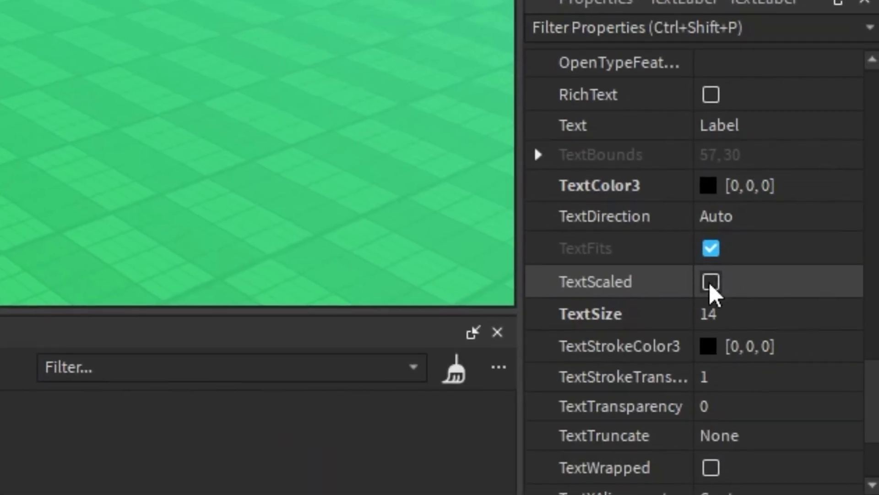
{"action": "left_click", "coordinate": [822, 401]}
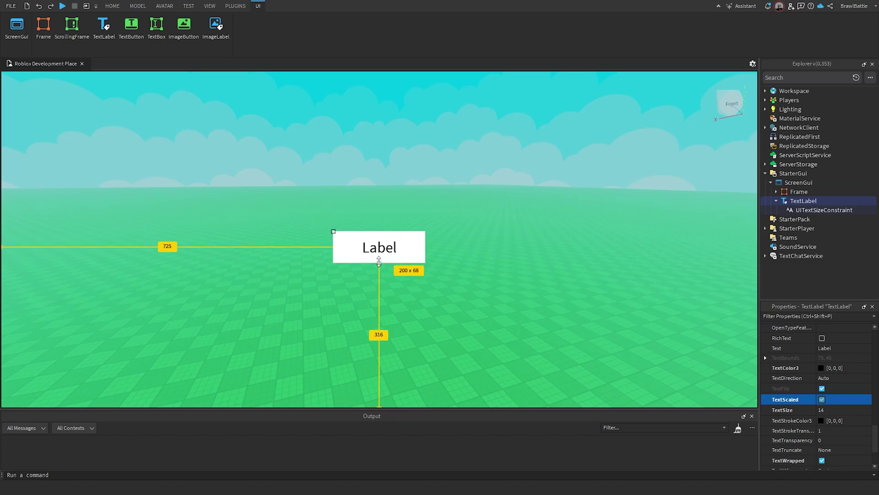
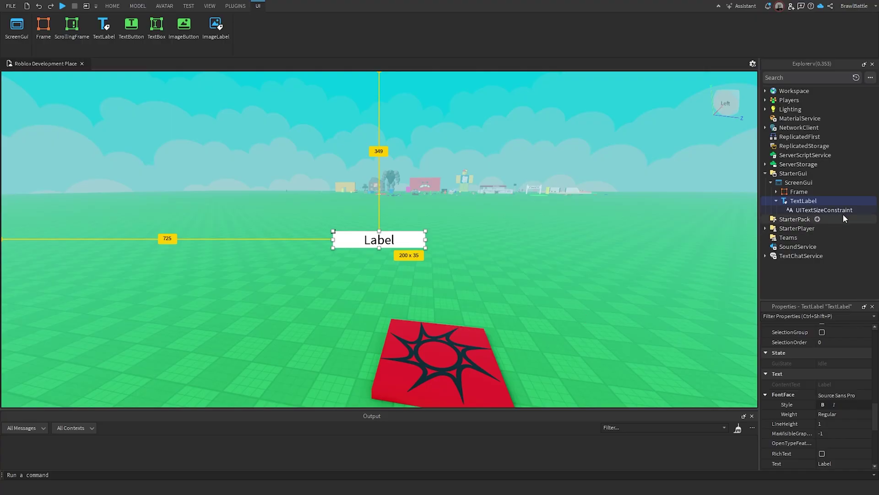
Step: Hide the TextLabel by turning off its Visible property
{"action": "scroll", "coordinate": [829, 414], "scroll_direction": "down", "scroll_amount": 4}
{"action": "left_click", "coordinate": [822, 399]}
{"action": "scroll", "coordinate": [821, 401], "scroll_direction": "up", "scroll_amount": 10}
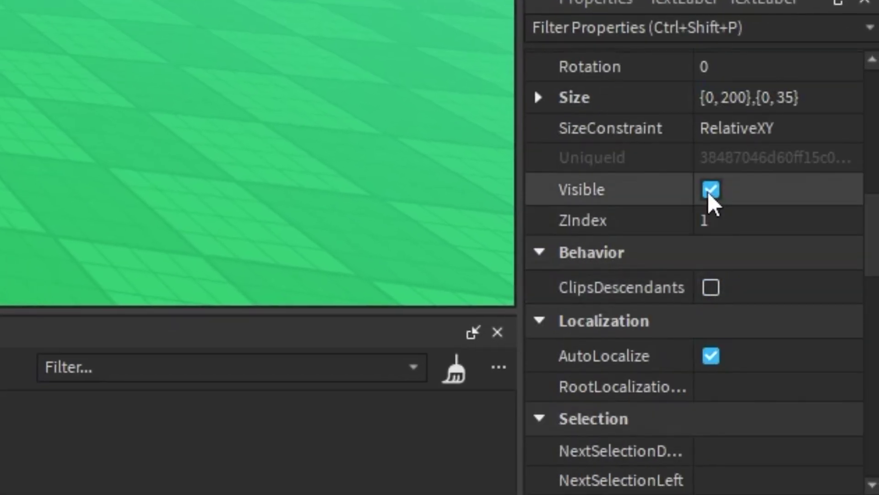
{"action": "left_click", "coordinate": [711, 190]}
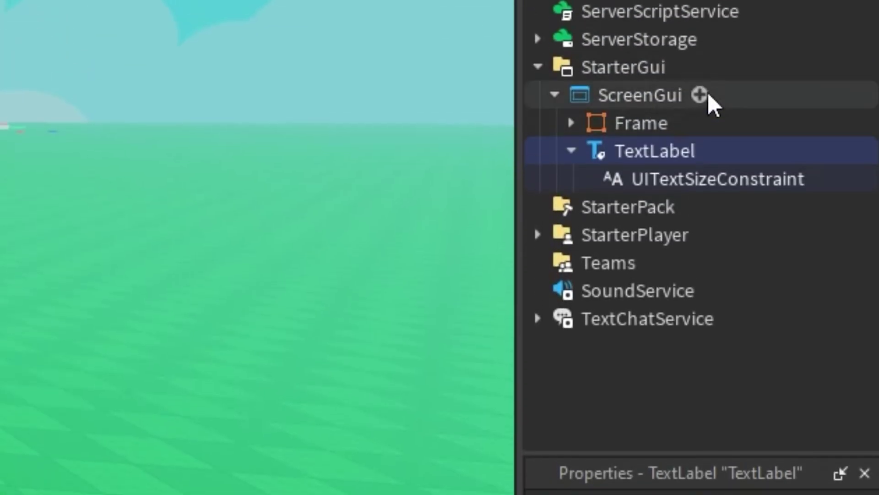
Step: Add an ImageLabel to the ScreenGui
{"action": "left_click", "coordinate": [707, 91]}
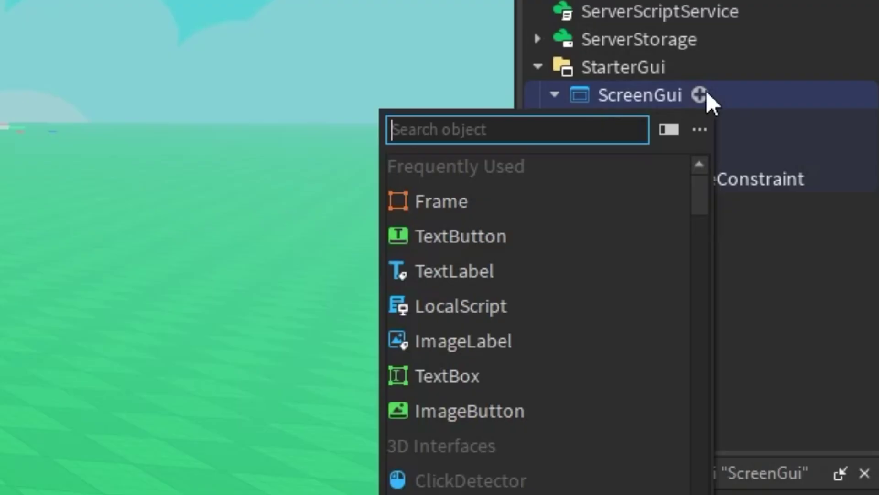
{"action": "type", "text": "image"}
{"action": "key", "text": "Return"}
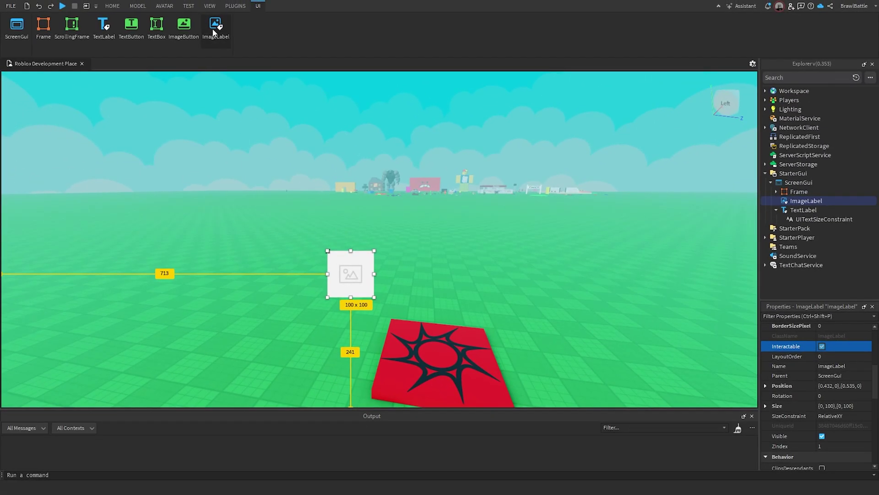
Step: Open the Toolbox and copy the asset ID of the Jet Pack decal
{"action": "left_click", "coordinate": [203, 2]}
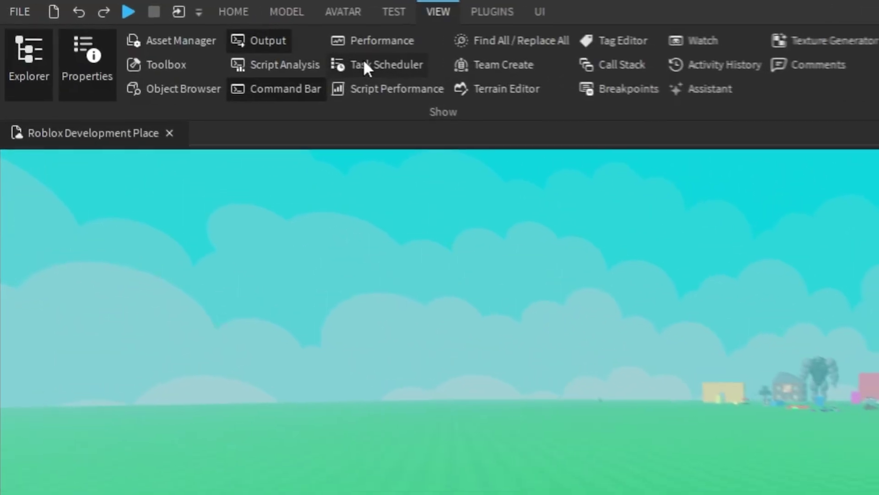
{"action": "left_click", "coordinate": [174, 67]}
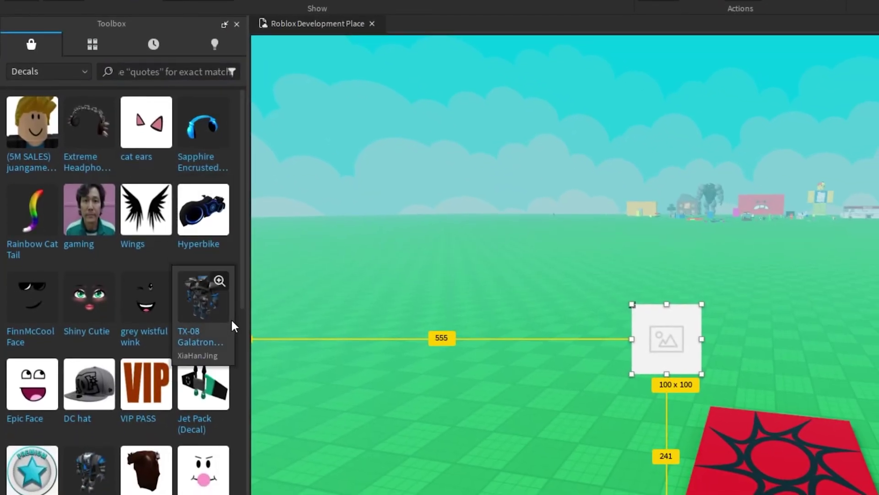
{"action": "right_click", "coordinate": [198, 423]}
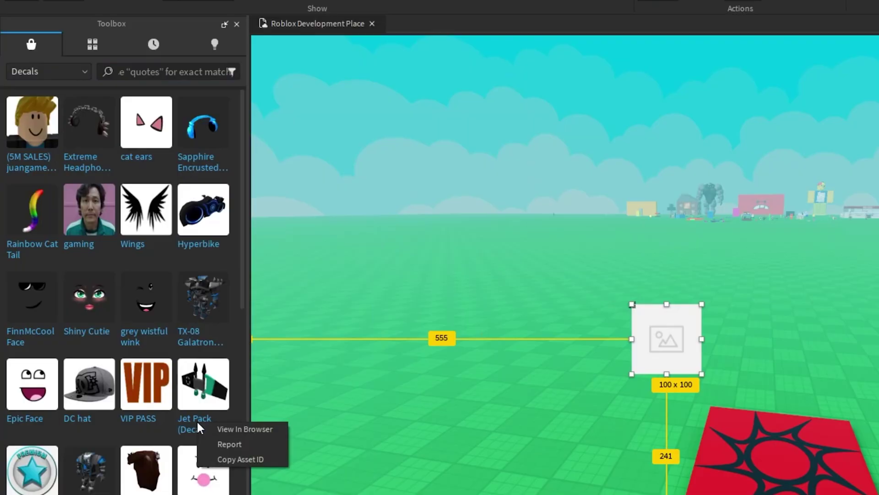
{"action": "left_click", "coordinate": [236, 458]}
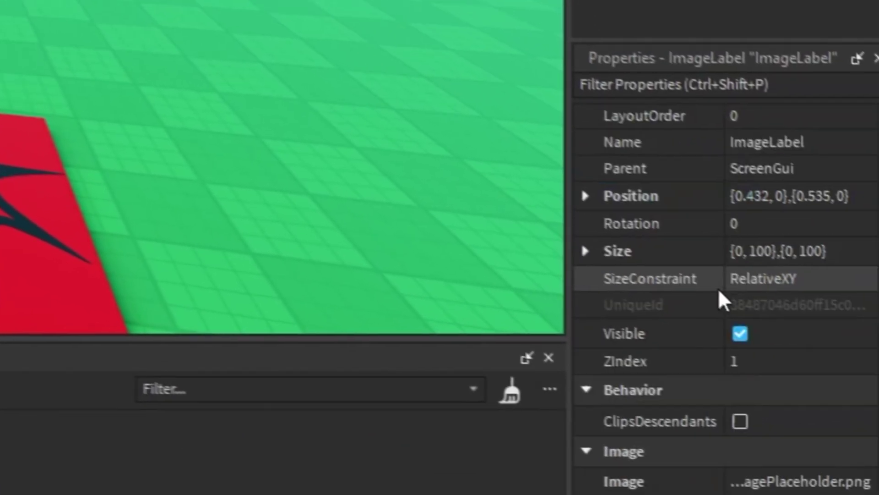
Step: Set the ImageLabel's Image to the copied Jet Pack decal asset ID
{"action": "scroll", "coordinate": [723, 275], "scroll_direction": "down", "scroll_amount": 5}
{"action": "left_click", "coordinate": [790, 168]}
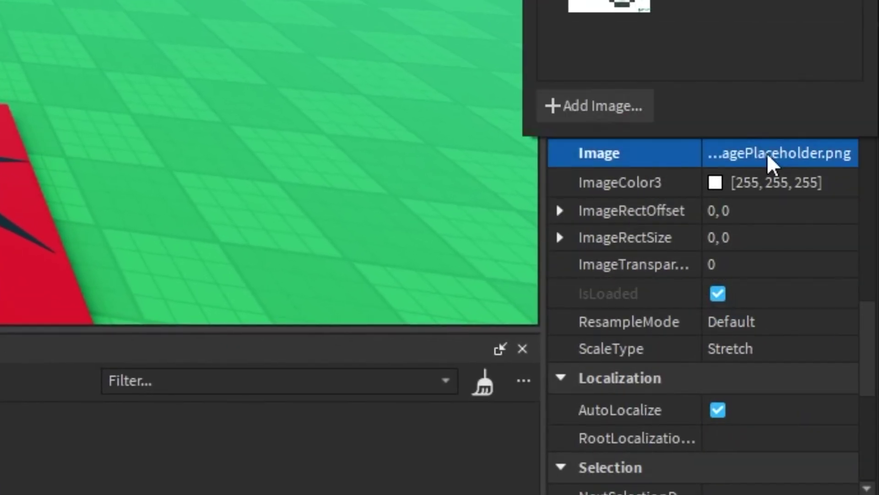
{"action": "key", "text": "ctrl+v"}
{"action": "key", "text": "Return"}
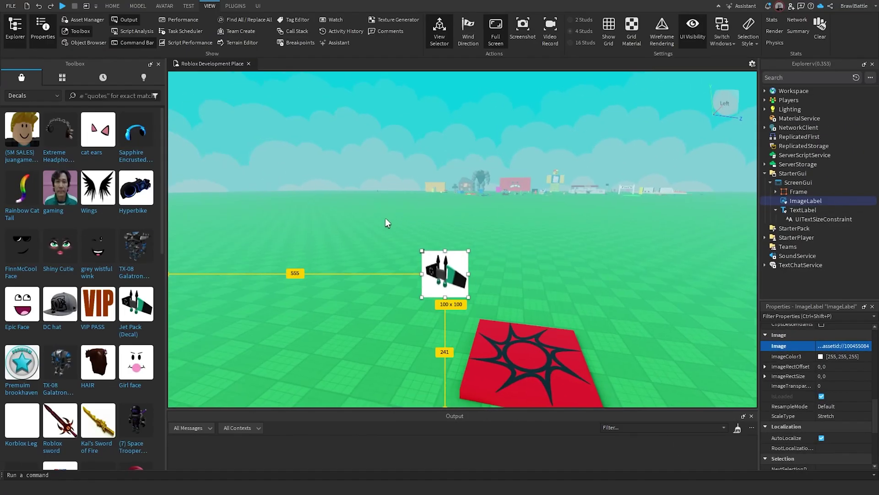
Step: Close the Toolbox and move the ImageLabel near the middle of the viewport
{"action": "scroll", "coordinate": [386, 218], "scroll_direction": "down", "scroll_amount": 3}
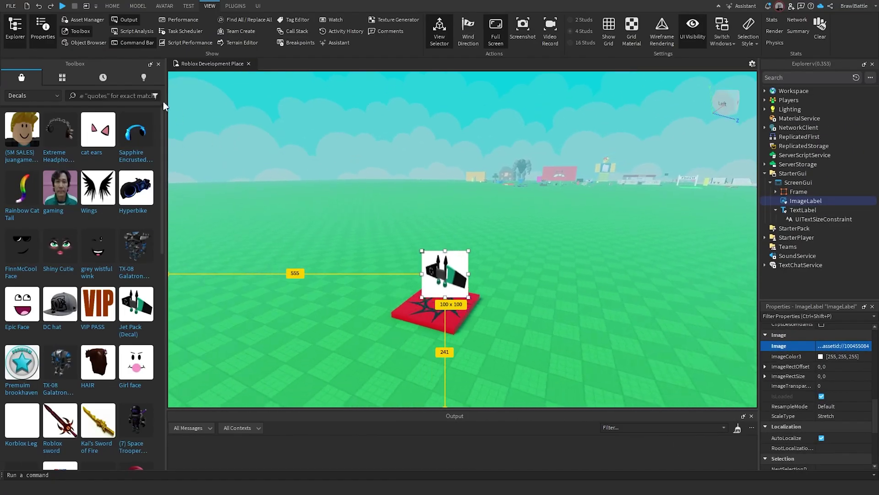
{"action": "left_click", "coordinate": [159, 67]}
{"action": "left_click_drag", "start_coordinate": [278, 273], "coordinate": [637, 320]}
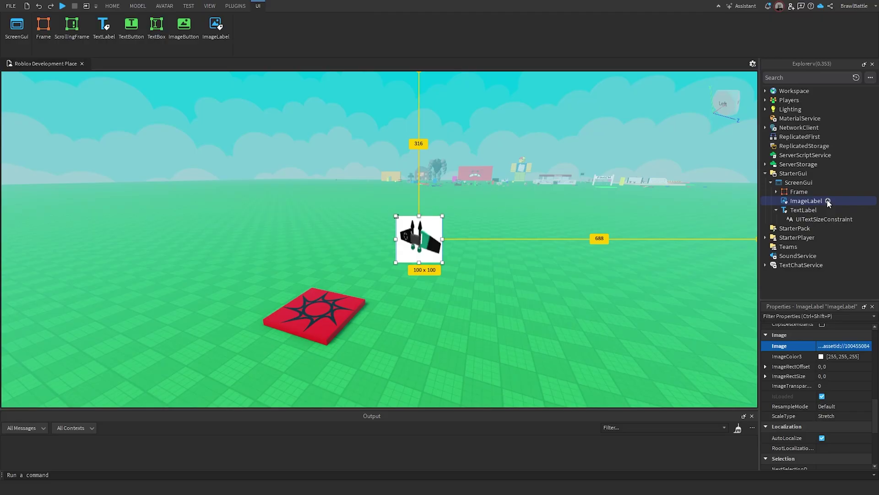
Step: Add a UIAspectRatioConstraint to the ImageLabel
{"action": "left_click", "coordinate": [828, 201]}
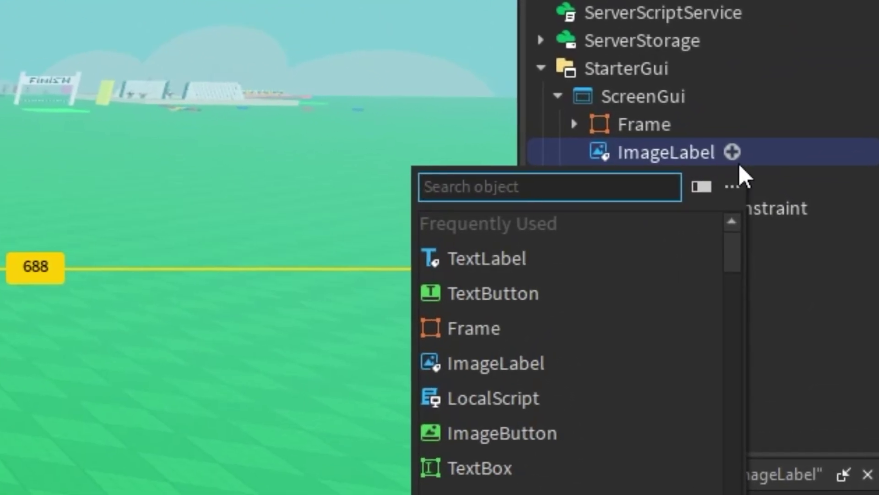
{"action": "type", "text": "uias"}
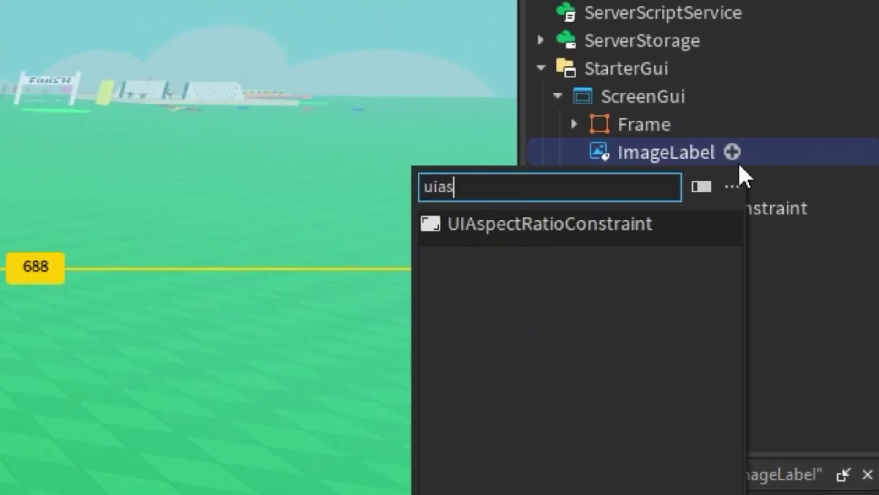
{"action": "key", "text": "Return"}
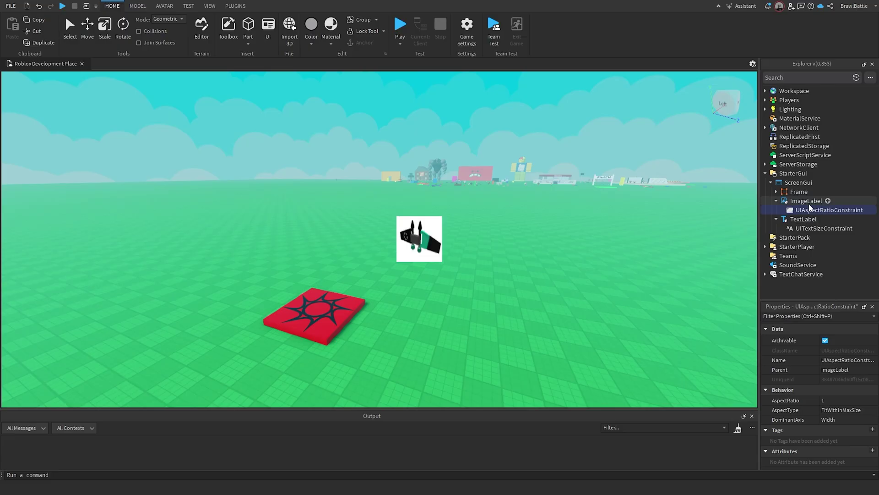
Step: Enlarge the ImageLabel by its corner to about 201 x 201, and resize it again to about 147 x 147
{"action": "left_click", "coordinate": [411, 261]}
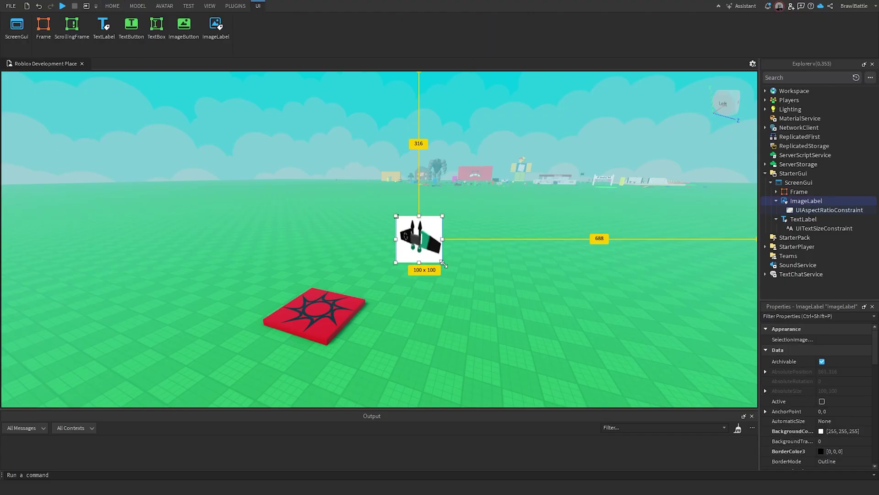
{"action": "left_click_drag", "start_coordinate": [443, 263], "coordinate": [489, 309]}
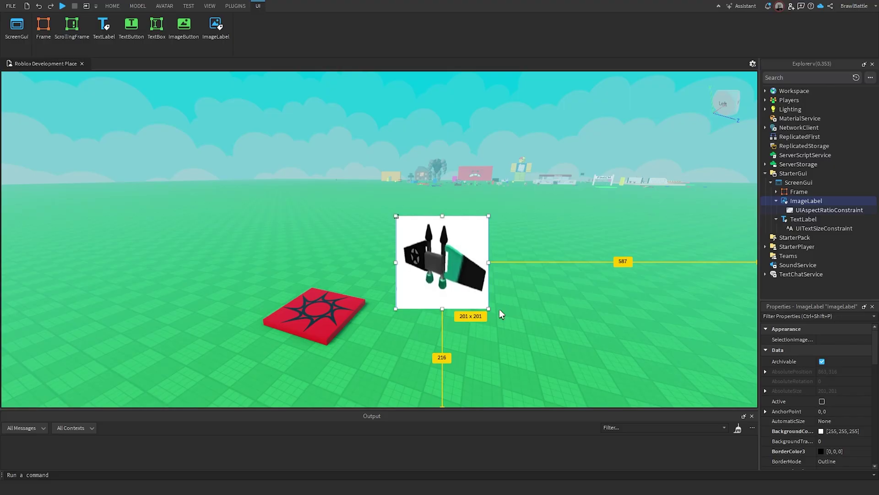
{"action": "left_click_drag", "start_coordinate": [489, 309], "coordinate": [397, 254]}
{"action": "key", "text": "w"}
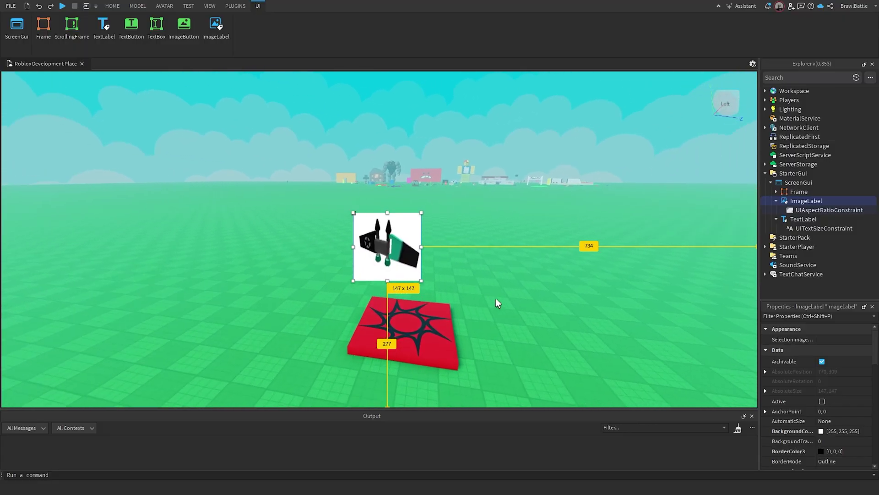
{"action": "key", "text": "d"}
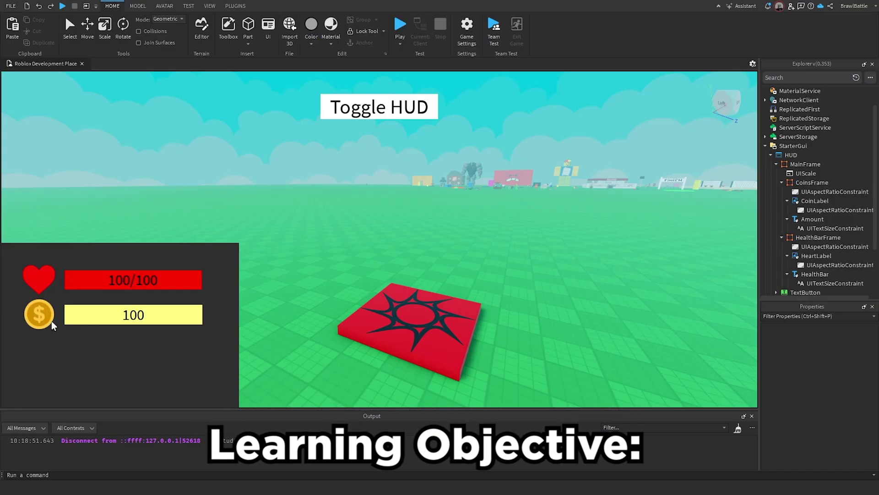
Step: Try resizing the HUD's MainFrame from its corner to check how the heart and coin rows scale
{"action": "scroll", "coordinate": [312, 314], "scroll_direction": "down", "scroll_amount": 5}
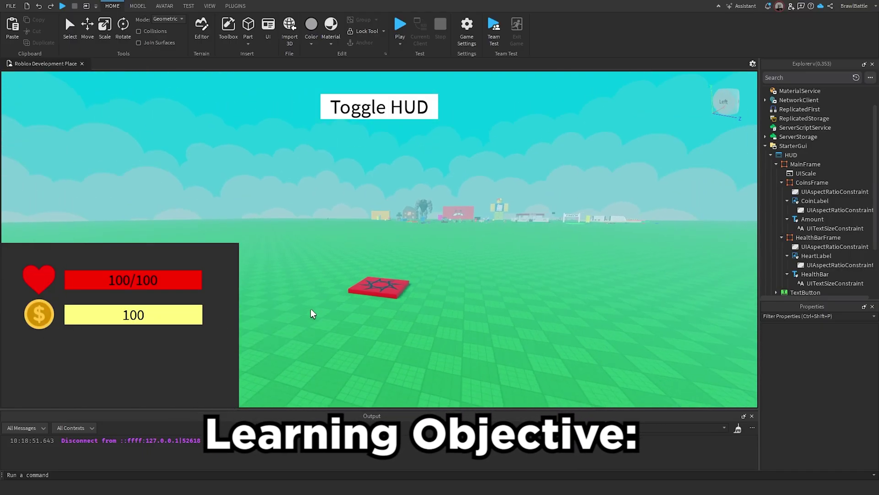
{"action": "scroll", "coordinate": [313, 314], "scroll_direction": "up", "scroll_amount": 5}
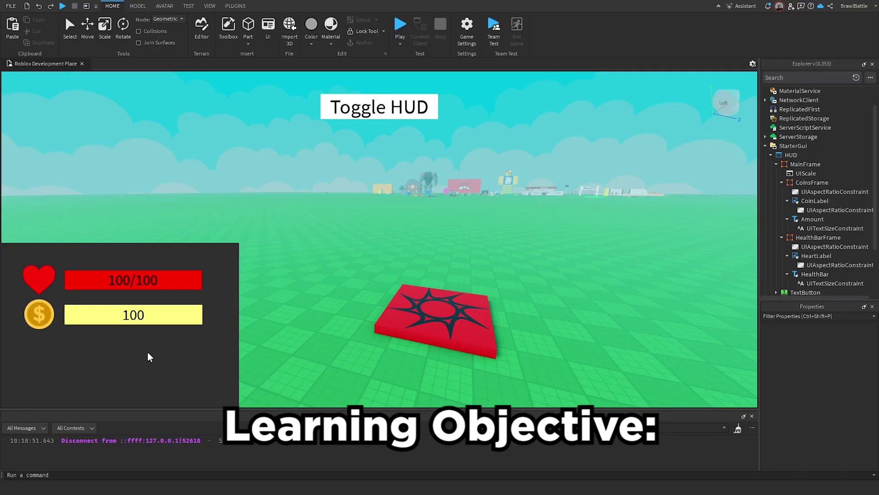
{"action": "left_click", "coordinate": [805, 164]}
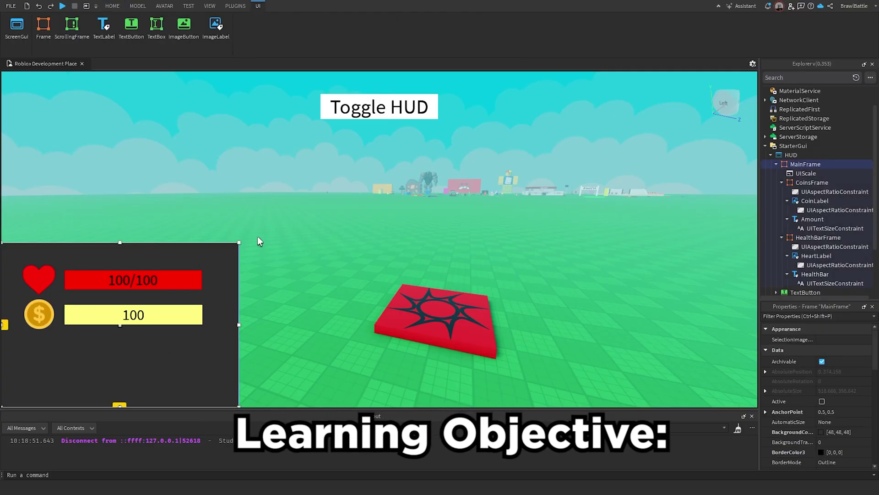
{"action": "mouse_move", "coordinate": [239, 242]}
{"action": "left_mouse_down"}
{"action": "mouse_move", "coordinate": [457, 157]}
{"action": "mouse_move", "coordinate": [377, 165]}
{"action": "mouse_move", "coordinate": [269, 158]}
{"action": "mouse_move", "coordinate": [72, 197]}
{"action": "mouse_move", "coordinate": [71, 229]}
{"action": "mouse_move", "coordinate": [120, 323]}
{"action": "mouse_move", "coordinate": [152, 361]}
{"action": "mouse_move", "coordinate": [196, 361]}
{"action": "mouse_move", "coordinate": [360, 314]}
{"action": "mouse_move", "coordinate": [515, 248]}
{"action": "mouse_move", "coordinate": [630, 180]}
{"action": "mouse_move", "coordinate": [669, 143]}
{"action": "mouse_move", "coordinate": [591, 115]}
{"action": "mouse_move", "coordinate": [188, 147]}
{"action": "mouse_move", "coordinate": [147, 166]}
{"action": "mouse_move", "coordinate": [90, 251]}
{"action": "mouse_move", "coordinate": [89, 334]}
{"action": "mouse_move", "coordinate": [133, 334]}
{"action": "mouse_move", "coordinate": [271, 261]}
{"action": "mouse_move", "coordinate": [436, 222]}
{"action": "mouse_move", "coordinate": [519, 188]}
{"action": "mouse_move", "coordinate": [490, 147]}
{"action": "mouse_move", "coordinate": [403, 145]}
{"action": "mouse_move", "coordinate": [183, 163]}
{"action": "mouse_move", "coordinate": [302, 238]}
{"action": "mouse_move", "coordinate": [238, 243]}
{"action": "left_mouse_up"}
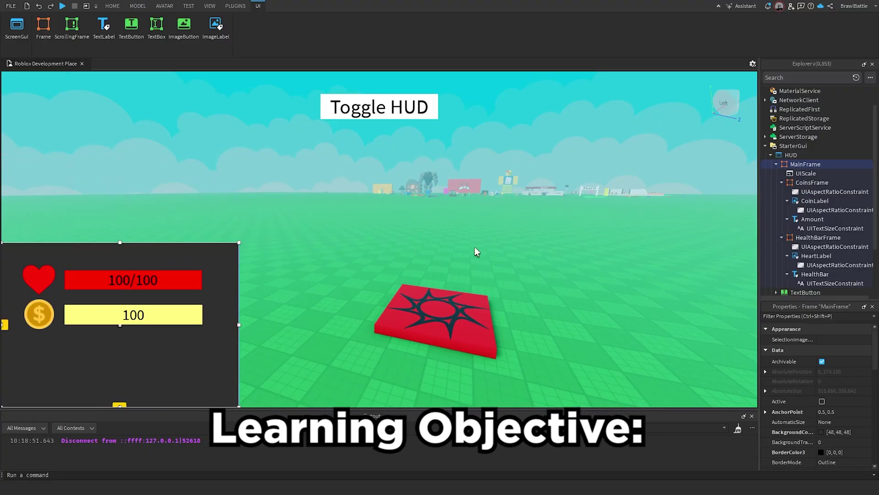
Step: Delete the UIAspectRatioConstraints under CoinsFrame, CoinLabel, HealthBarFrame and HeartLabel, and test how the contents scale by resizing MainFrame
{"action": "left_click", "coordinate": [822, 193]}
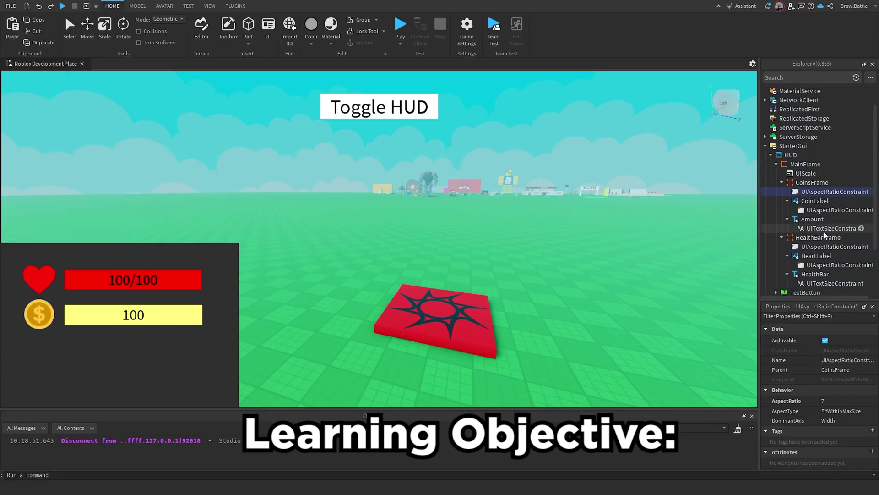
{"action": "left_click", "coordinate": [829, 209], "text": "ctrl"}
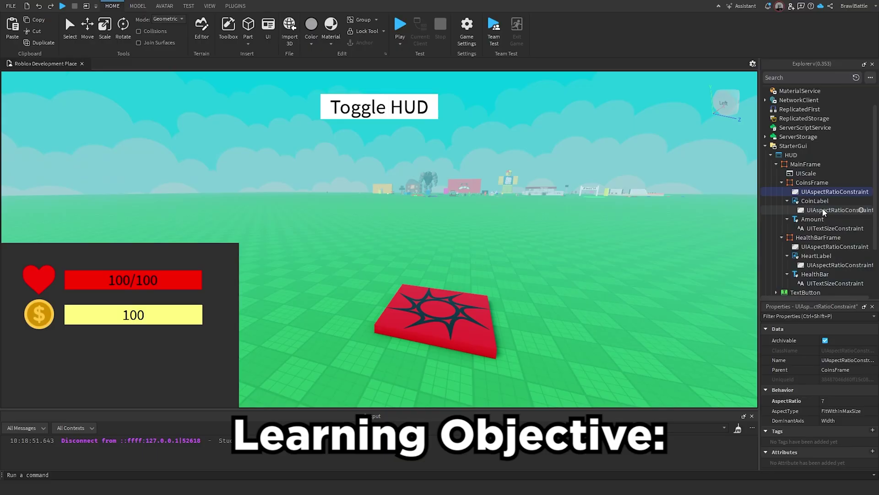
{"action": "left_click", "coordinate": [830, 247], "text": "ctrl"}
{"action": "left_click", "coordinate": [836, 265], "text": "ctrl"}
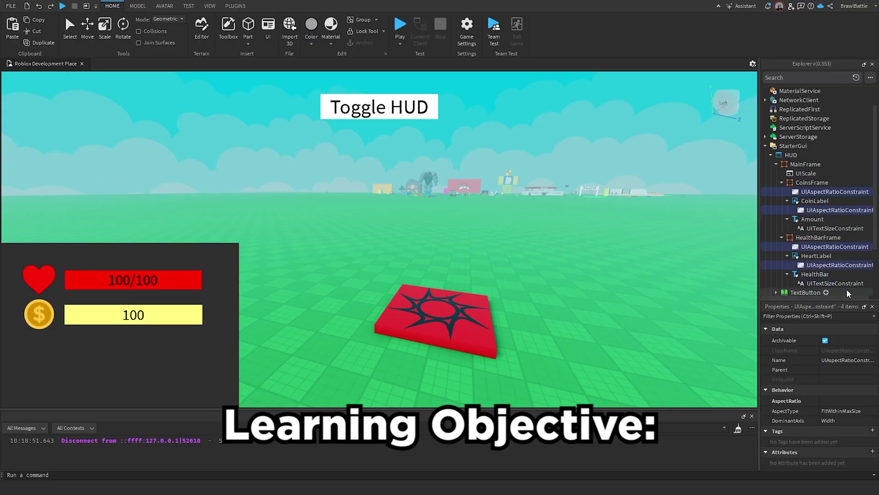
{"action": "key", "text": "Delete"}
{"action": "left_click", "coordinate": [806, 164]}
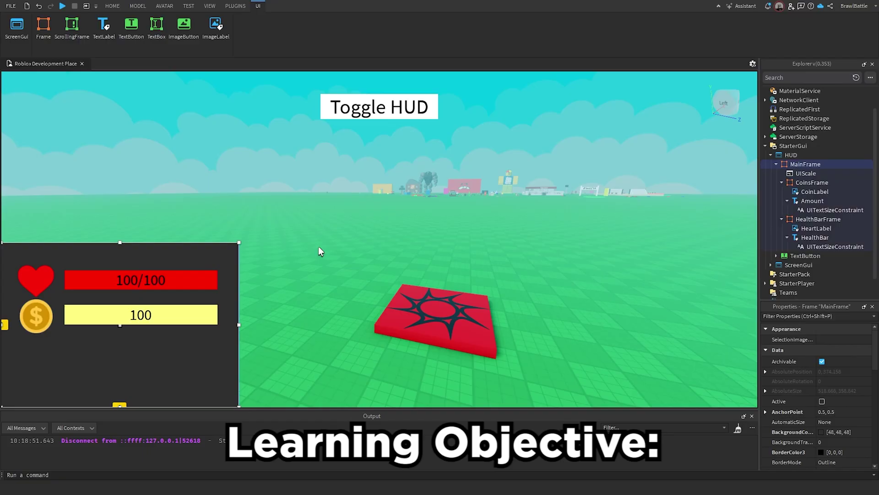
{"action": "mouse_move", "coordinate": [231, 243]}
{"action": "left_mouse_down"}
{"action": "mouse_move", "coordinate": [62, 229]}
{"action": "mouse_move", "coordinate": [555, 167]}
{"action": "mouse_move", "coordinate": [657, 167]}
{"action": "mouse_move", "coordinate": [746, 147]}
{"action": "mouse_move", "coordinate": [713, 169]}
{"action": "mouse_move", "coordinate": [236, 239]}
{"action": "left_mouse_up"}
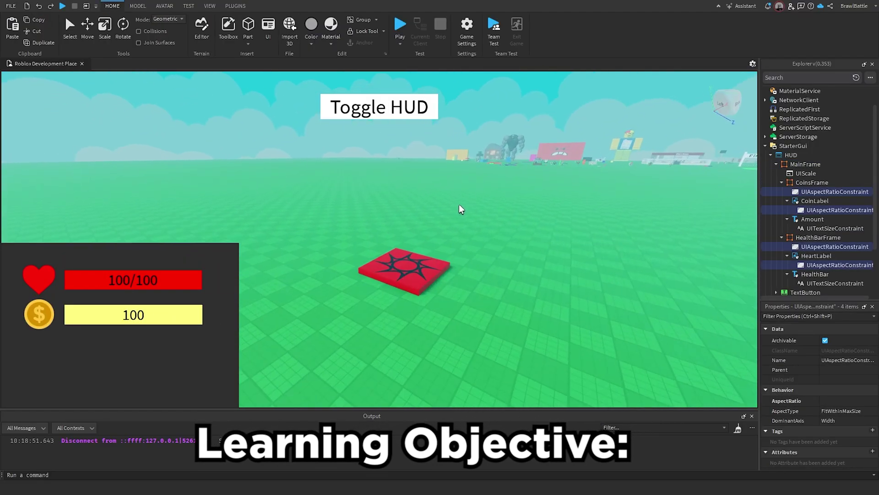
Step: Start a playtest and use Toggle HUD to hide the HUD and show it again
{"action": "key", "text": "d"}
{"action": "left_click", "coordinate": [402, 25]}
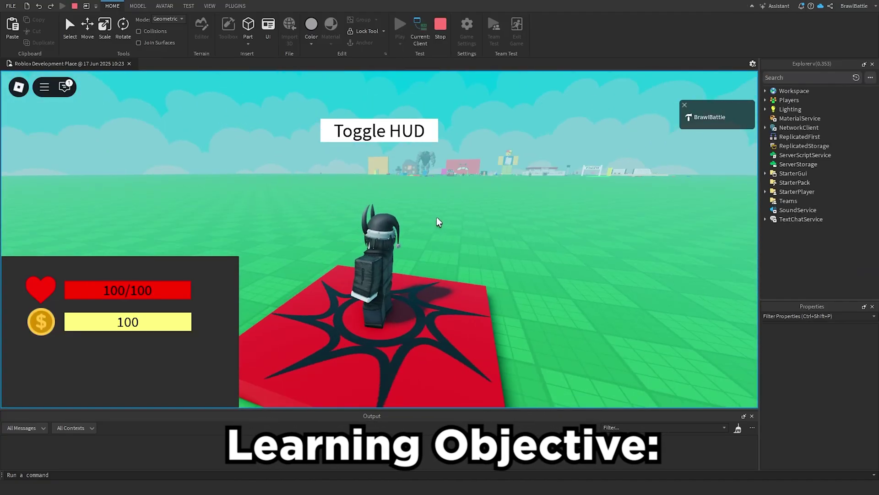
{"action": "key", "text": "s"}
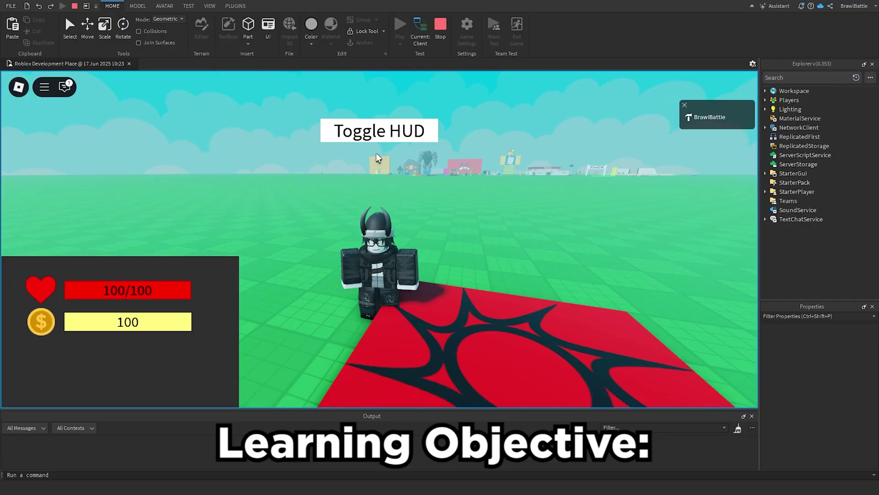
{"action": "left_click", "coordinate": [357, 134]}
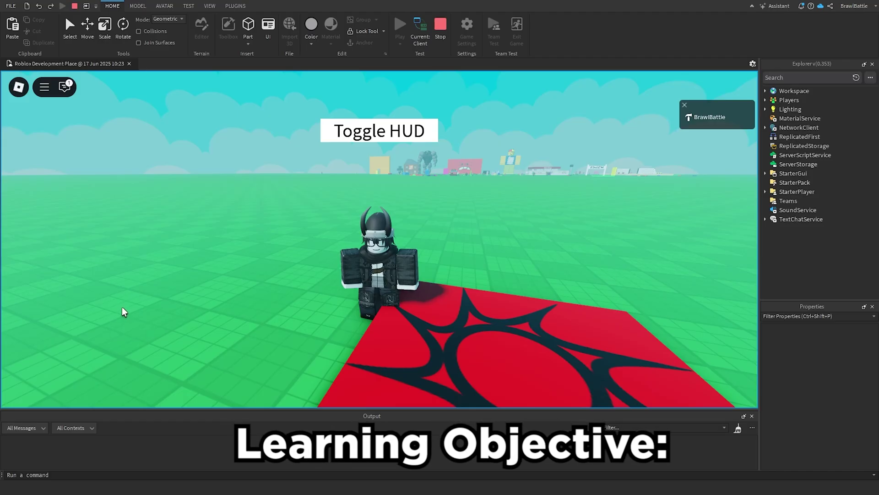
{"action": "left_click", "coordinate": [407, 142]}
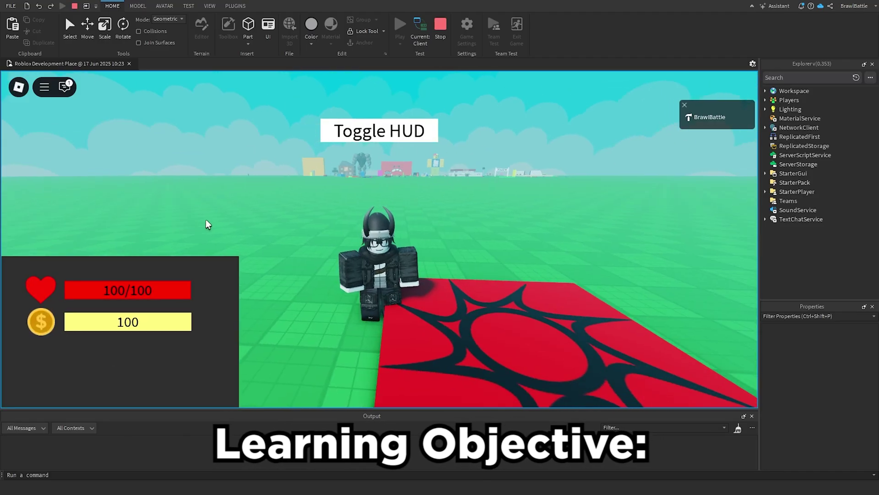
Step: Toggle the HUD repeatedly to check its scaling animation, and stop the playtest
{"action": "left_click", "coordinate": [365, 138]}
{"action": "left_click", "coordinate": [365, 137]}
{"action": "left_click", "coordinate": [365, 138]}
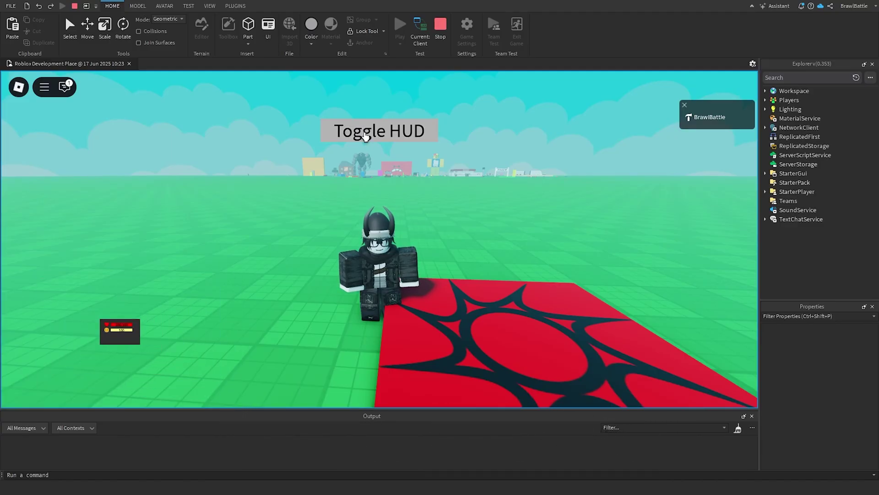
{"action": "left_click", "coordinate": [366, 137]}
{"action": "left_click", "coordinate": [441, 31]}
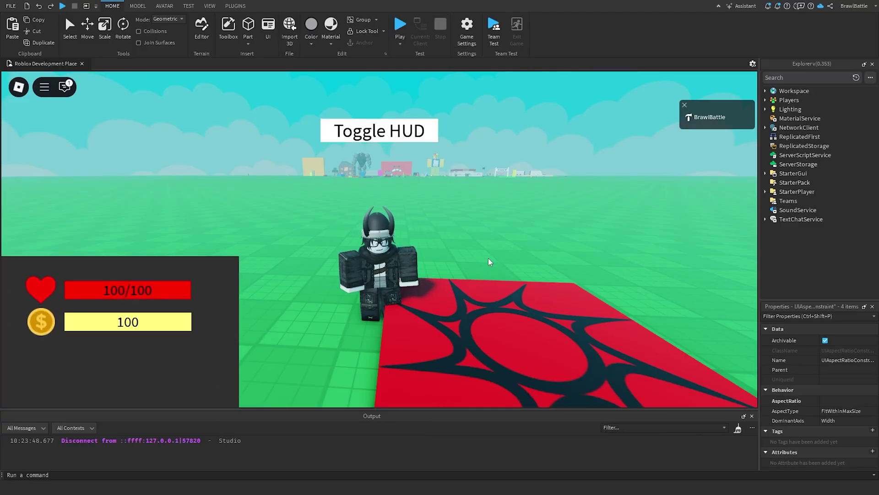
{"action": "key", "text": "w"}
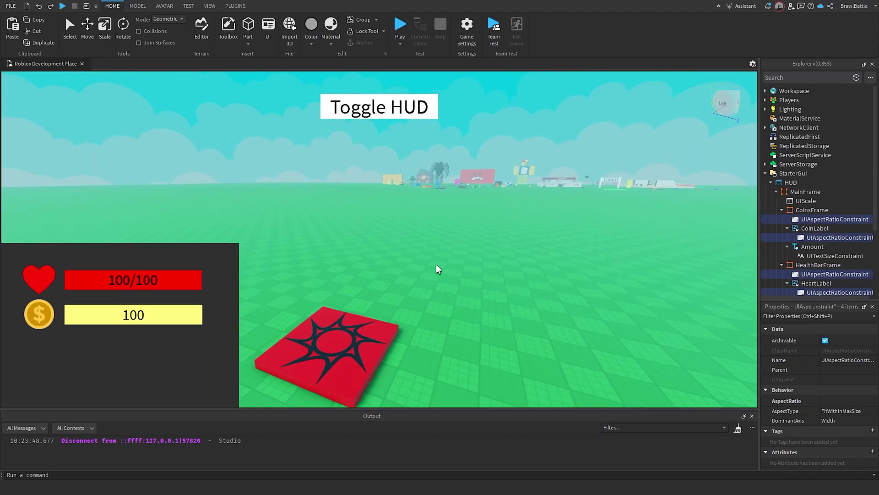